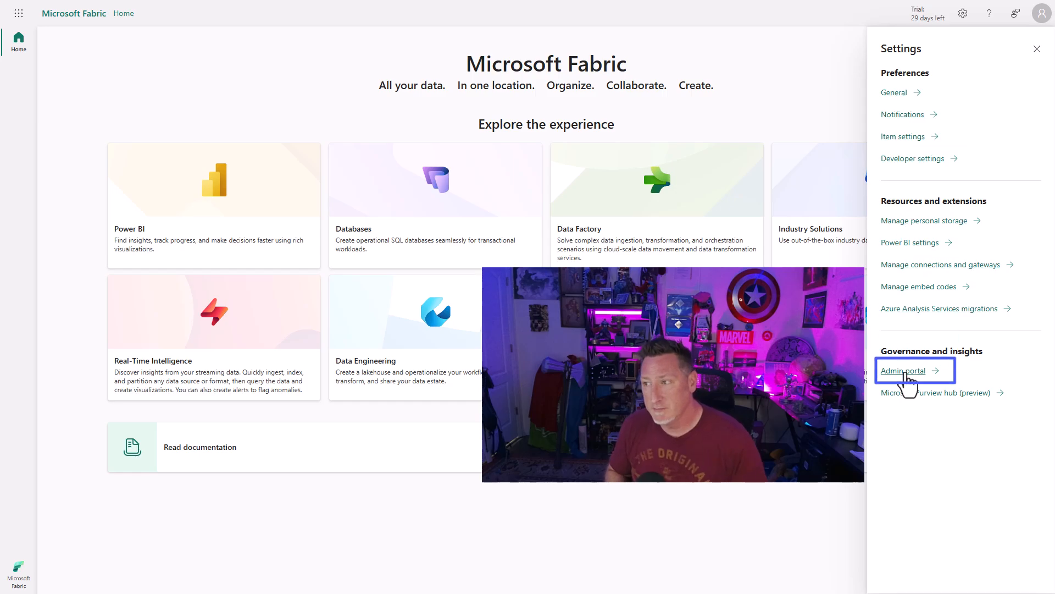
# In the Admin portal's tenant settings, enable SQL Database (preview) for the entire organization and apply the change.
pyautogui.click(903, 370)
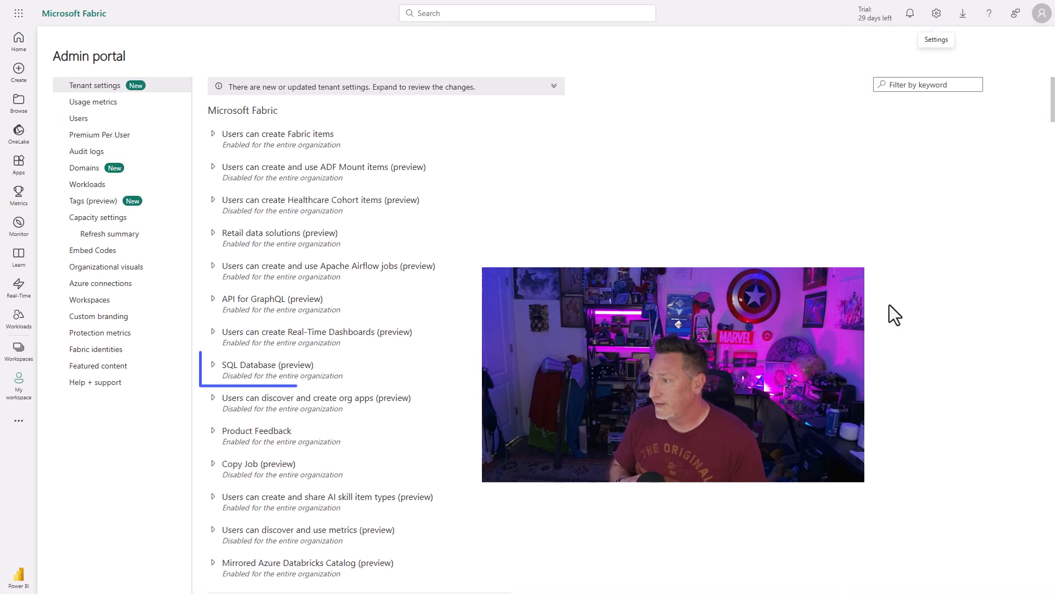
pyautogui.click(213, 372)
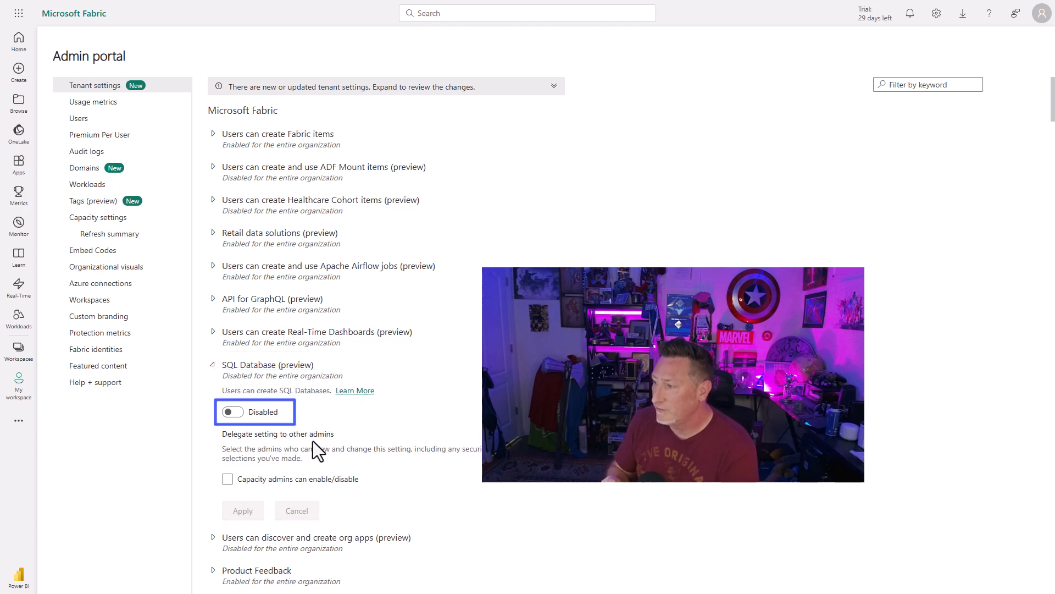
pyautogui.click(234, 413)
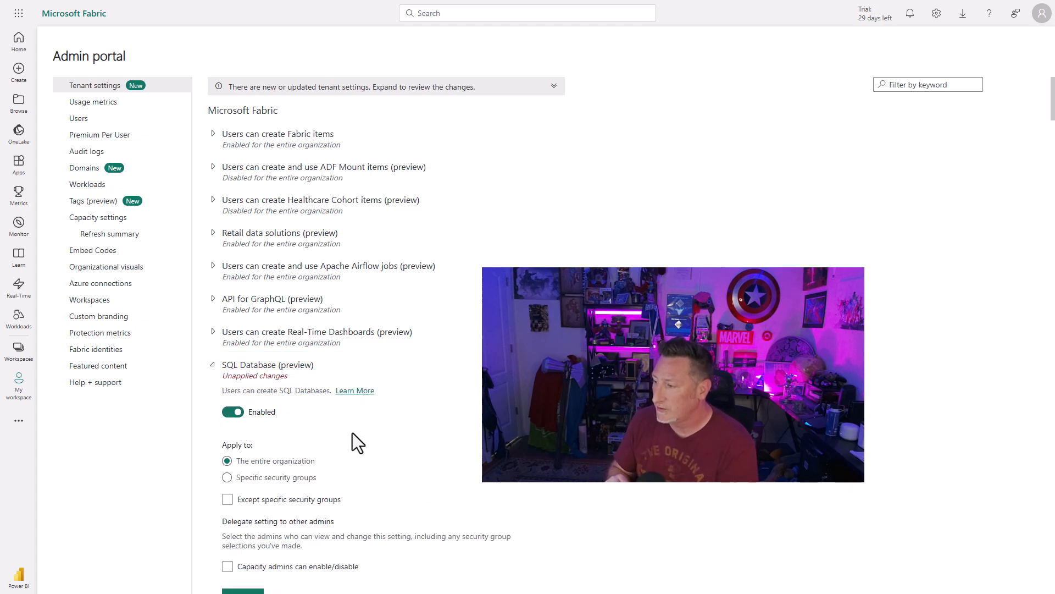
pyautogui.scroll(-2, 353, 437)
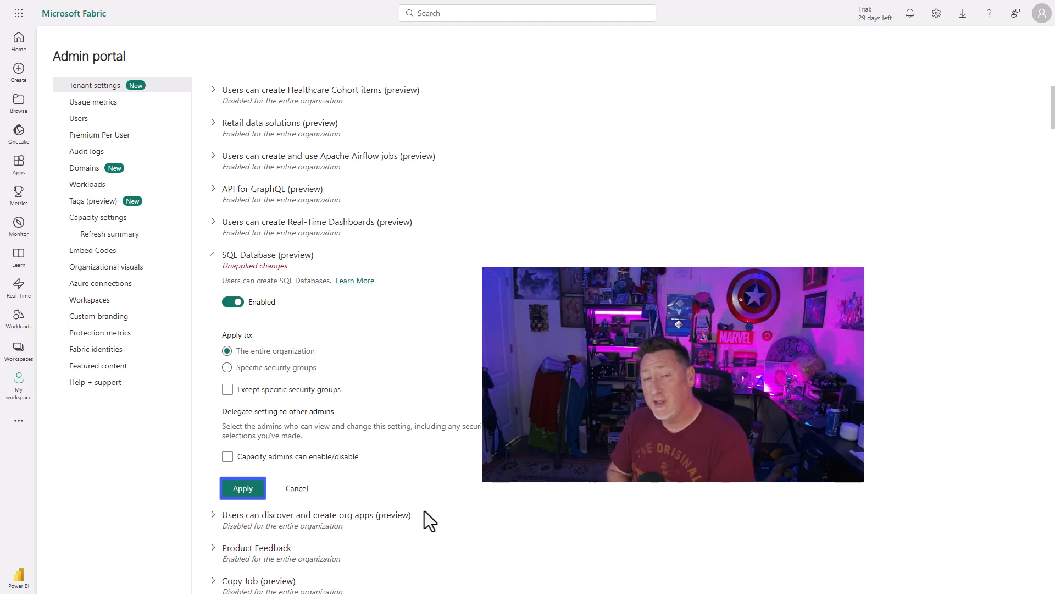
pyautogui.click(240, 495)
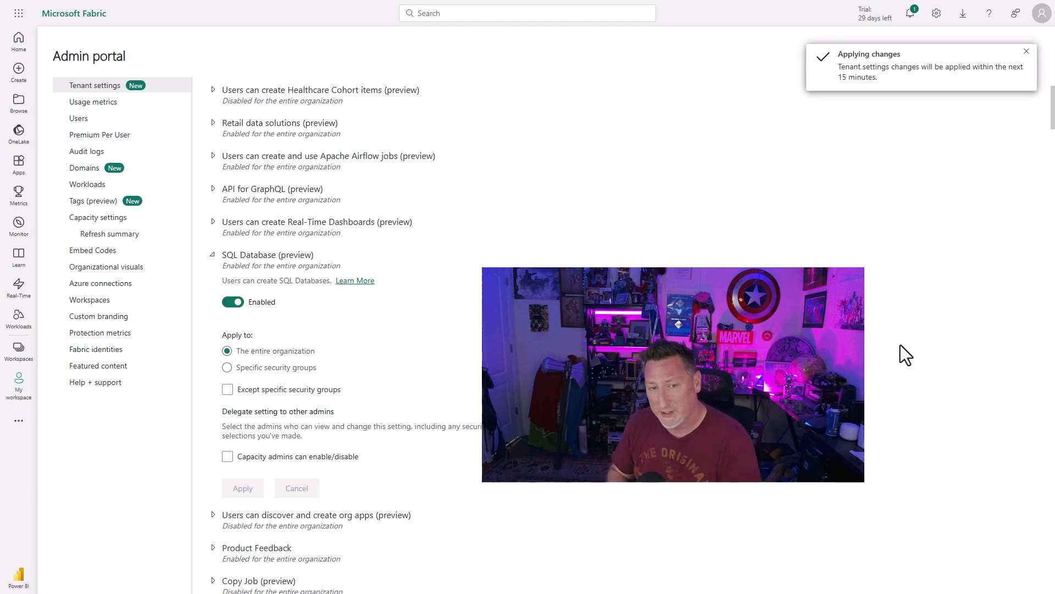
pyautogui.click(1025, 53)
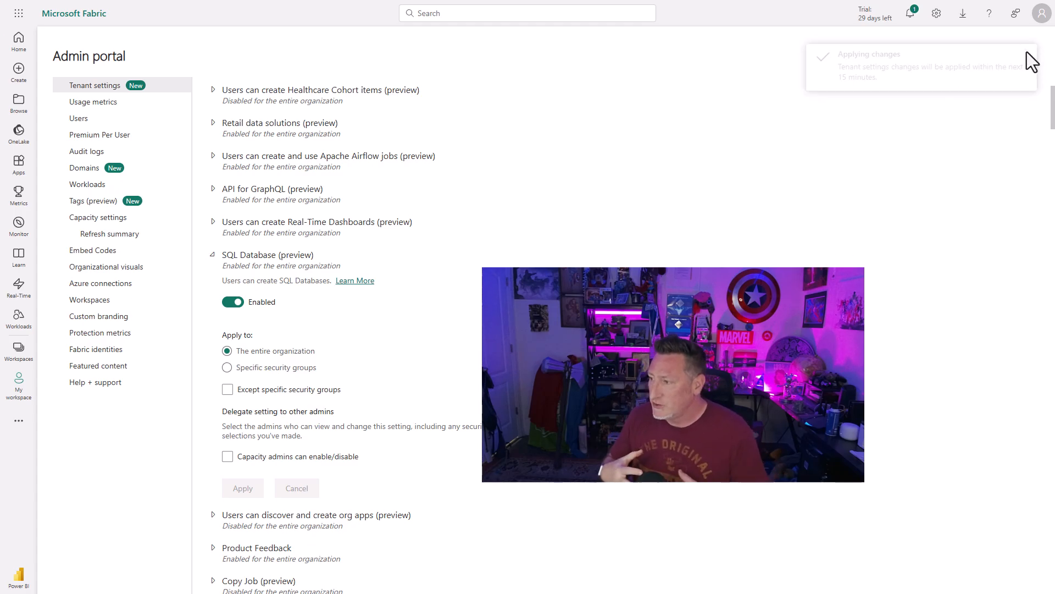
# Create a new SQL database (preview) item named AdventureWorks2022 in the TFTF_Dev workspace.
pyautogui.click(19, 41)
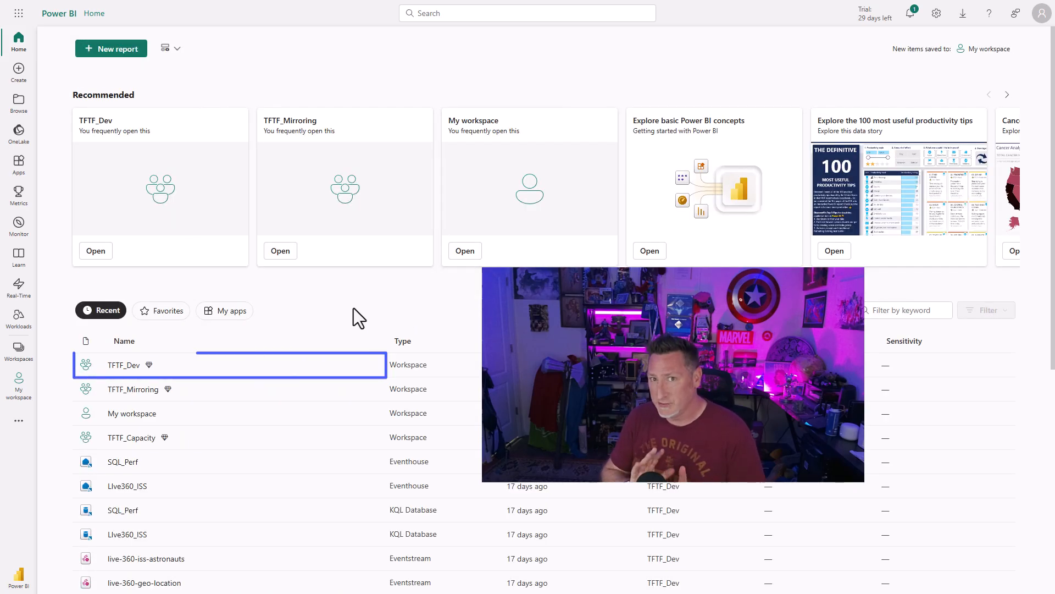
pyautogui.click(123, 366)
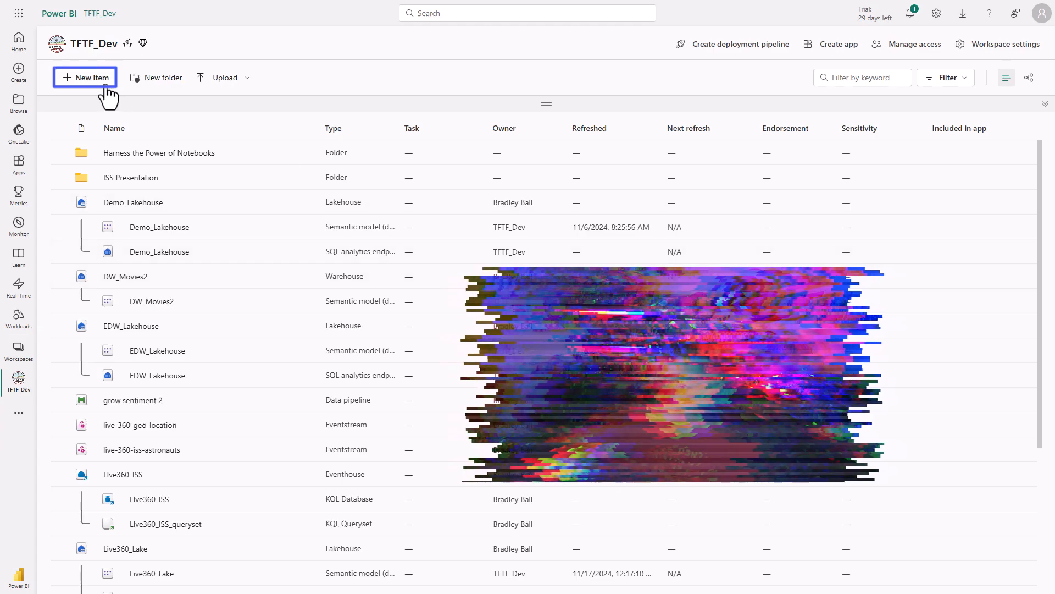
pyautogui.click(97, 81)
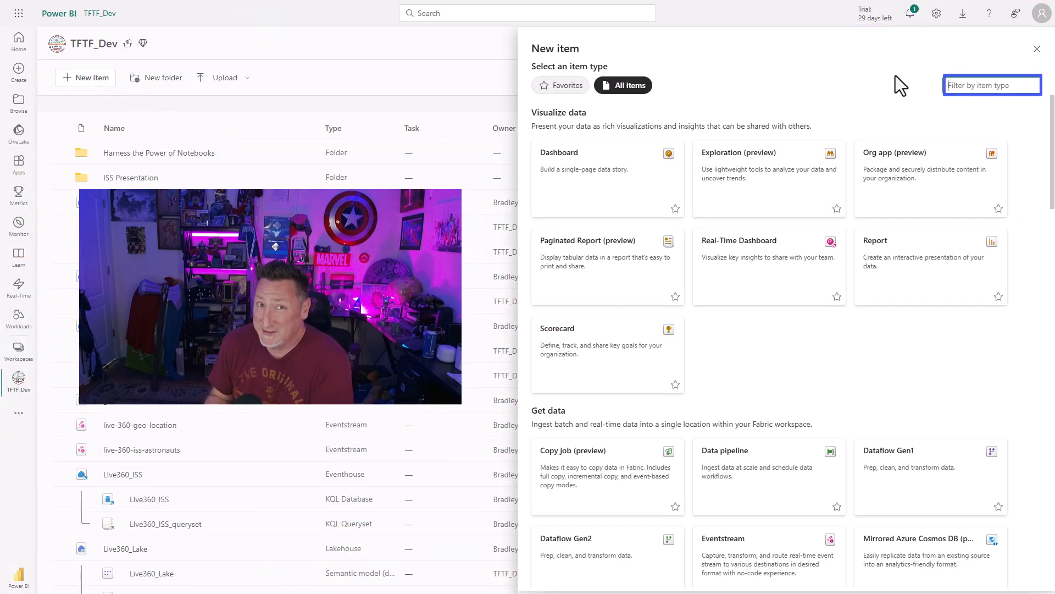
pyautogui.write('sql')
pyautogui.press('Tab')
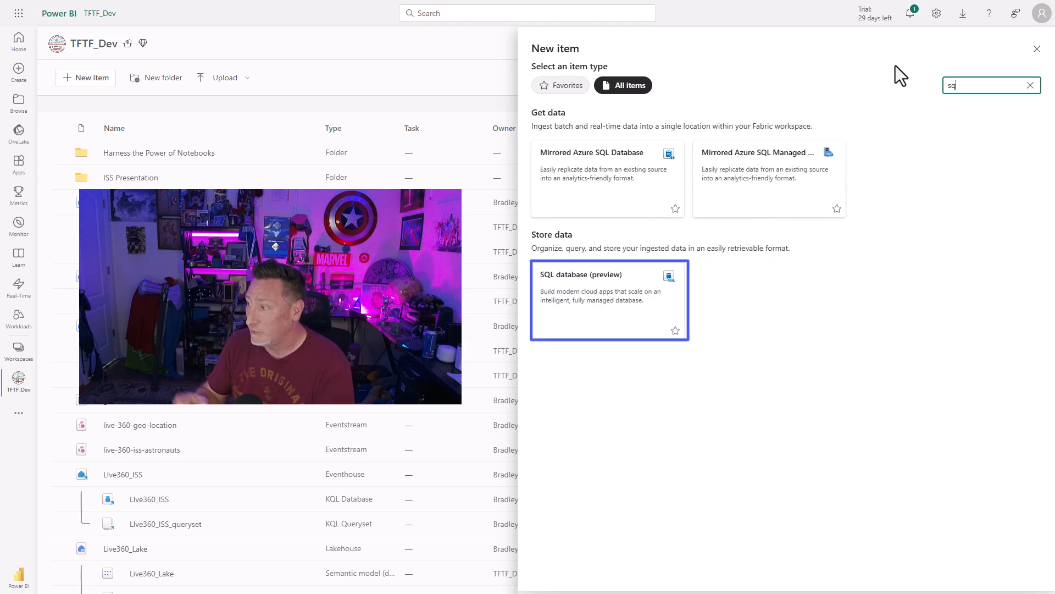
pyautogui.press('Return')
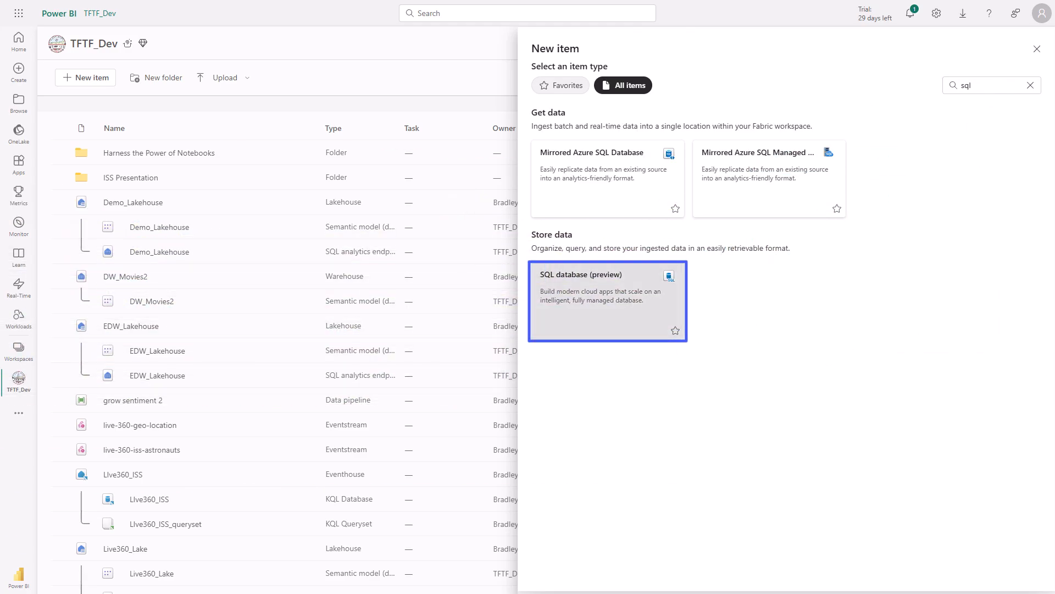
pyautogui.write('AdventureWorks')
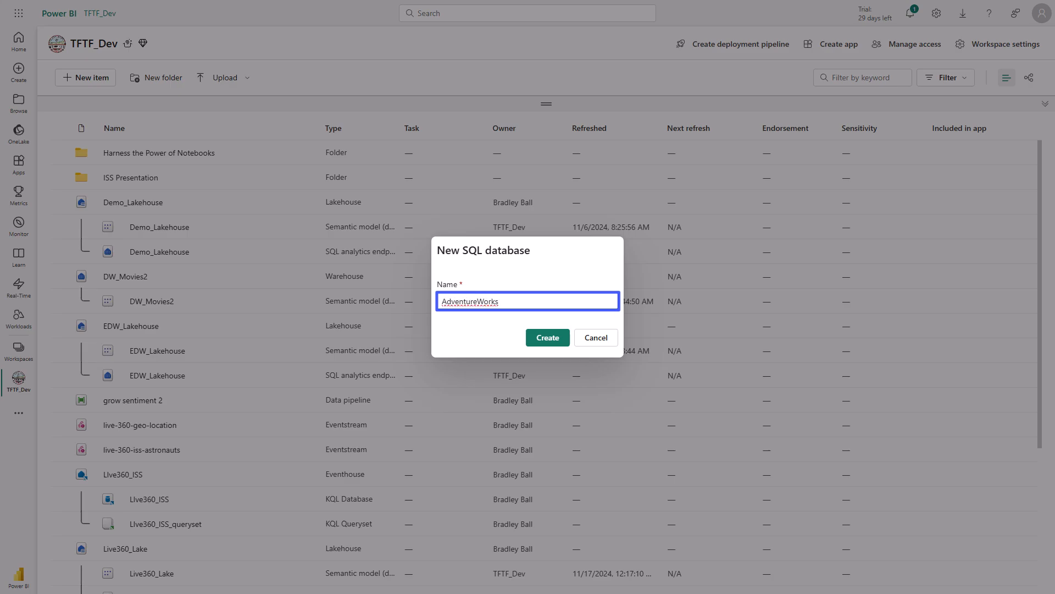
pyautogui.write('2022')
pyautogui.press('Tab')
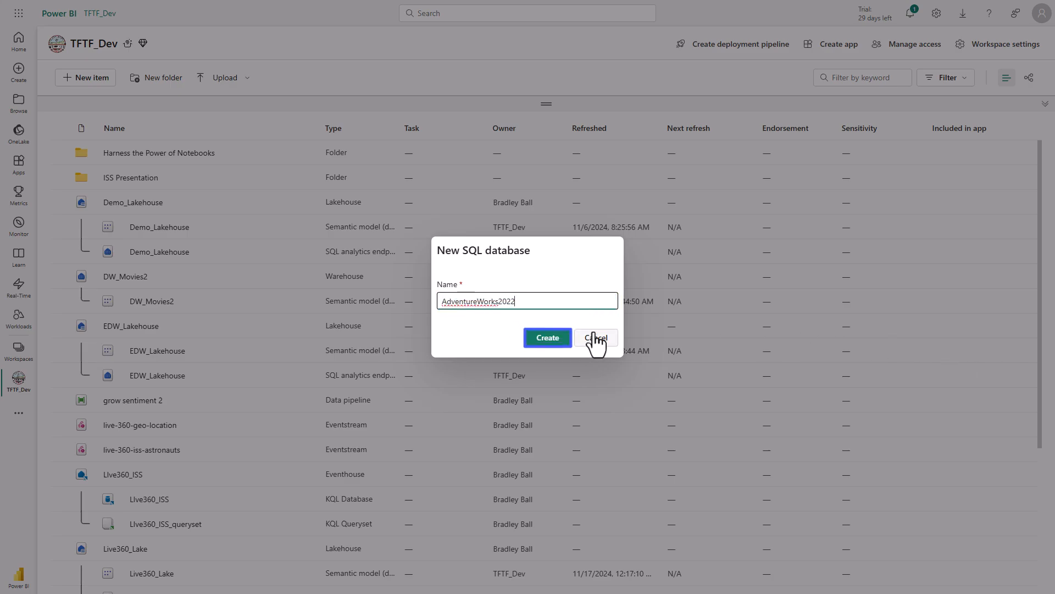
pyautogui.press('Return')
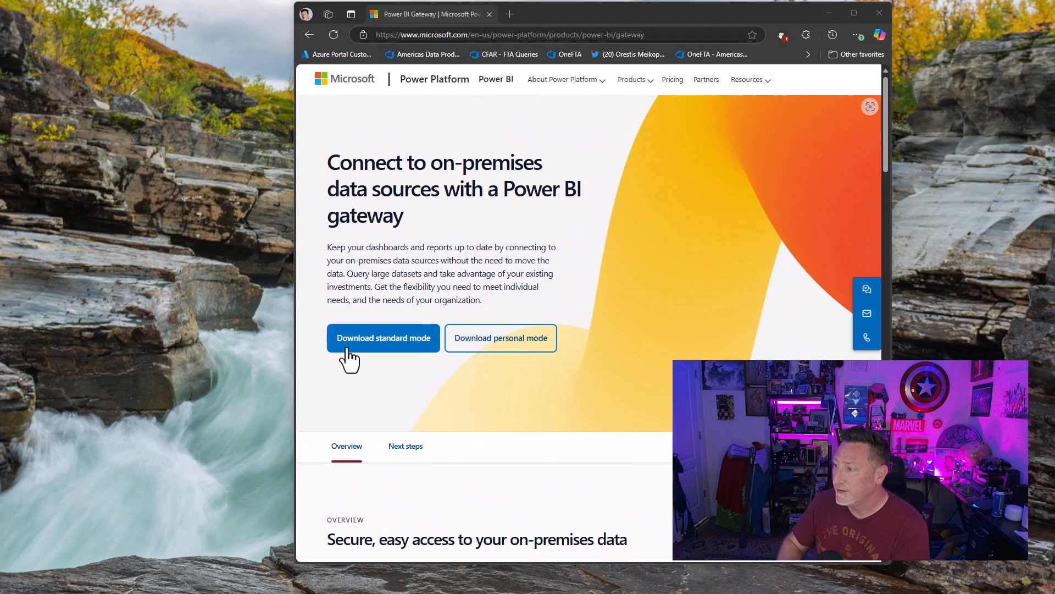
# Download the standard-mode gateway from the Power BI Gateway web page and install it with GatewayInstall.exe, accepting the terms of use.
pyautogui.click(346, 345)
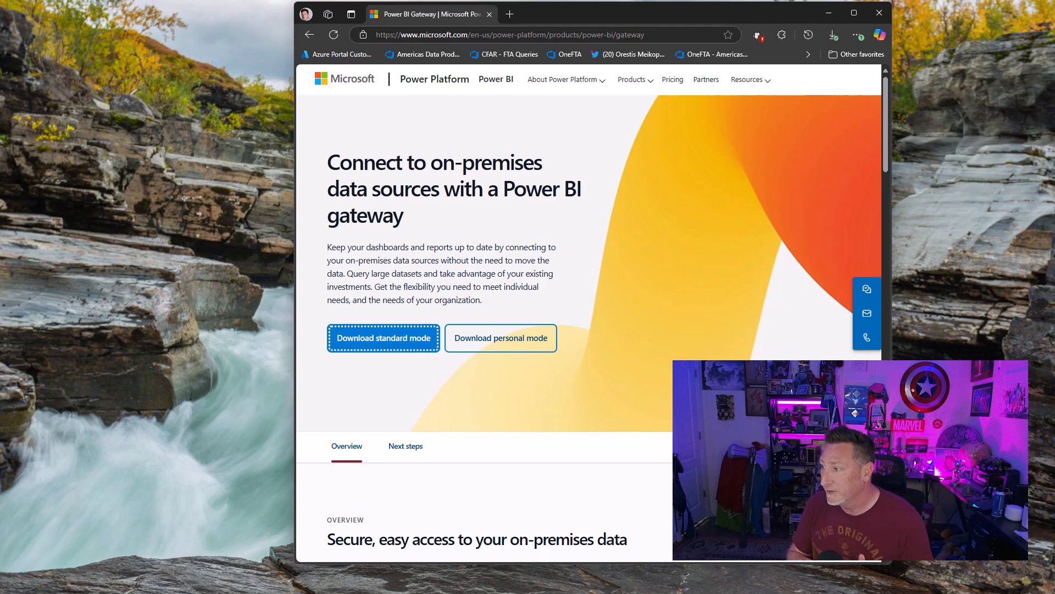
pyautogui.hotkey('alt', 'Tab')
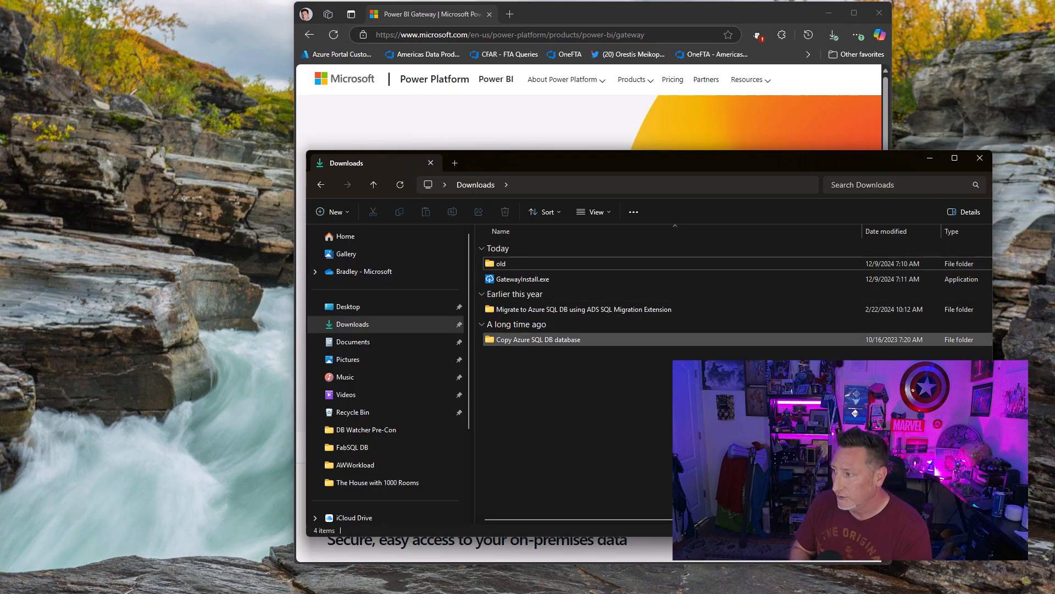
pyautogui.doubleClick(556, 278)
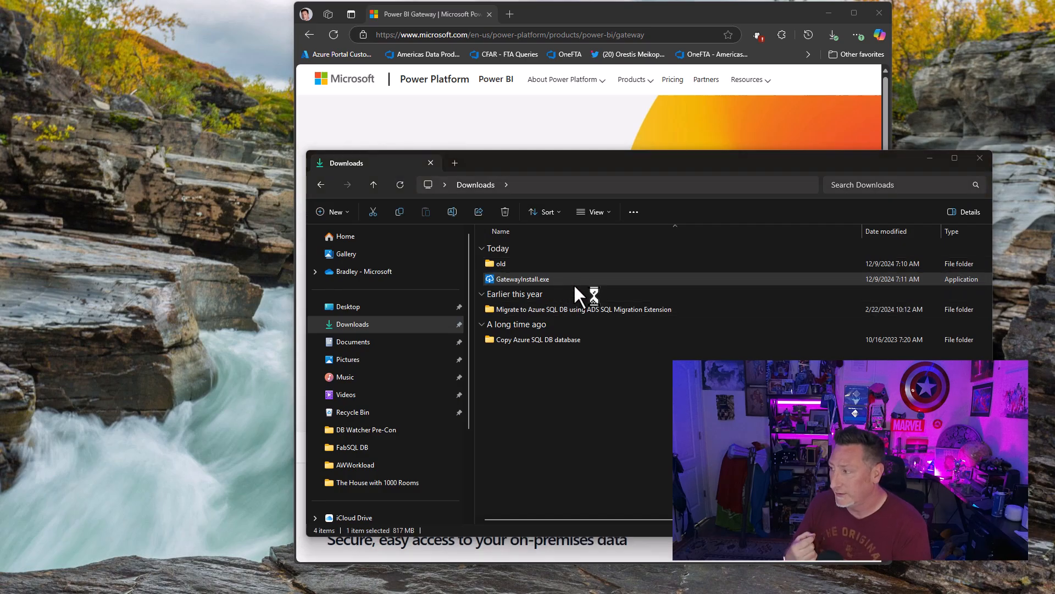
pyautogui.click(932, 158)
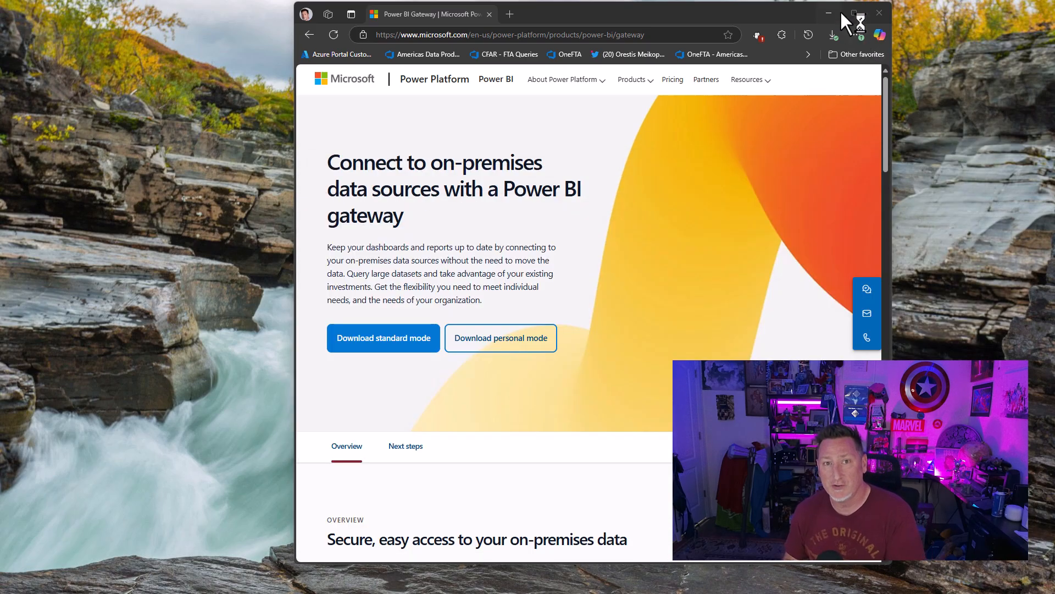
pyautogui.click(837, 12)
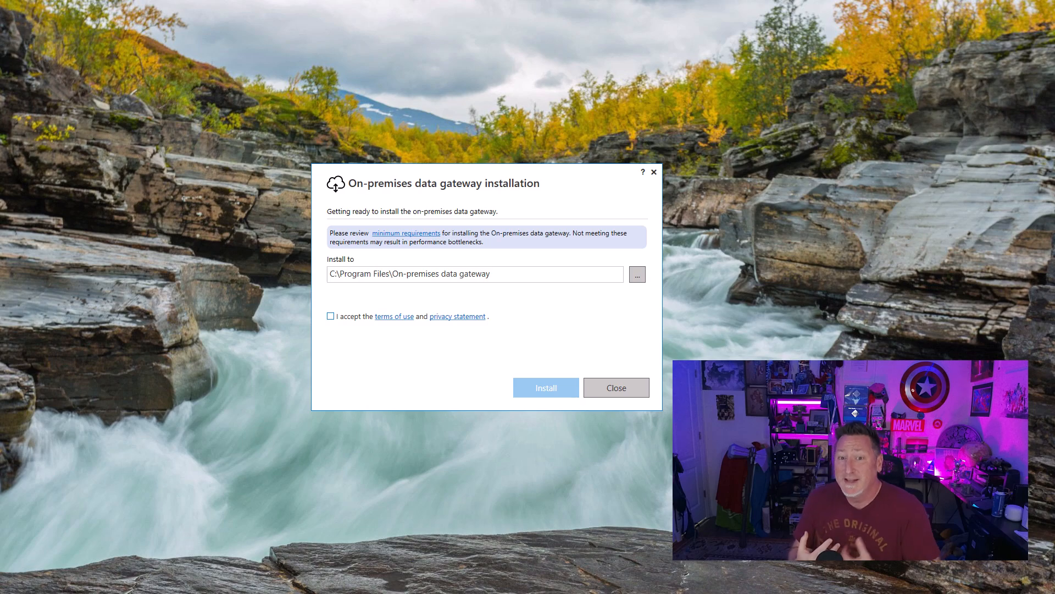
pyautogui.click(330, 317)
pyautogui.click(545, 387)
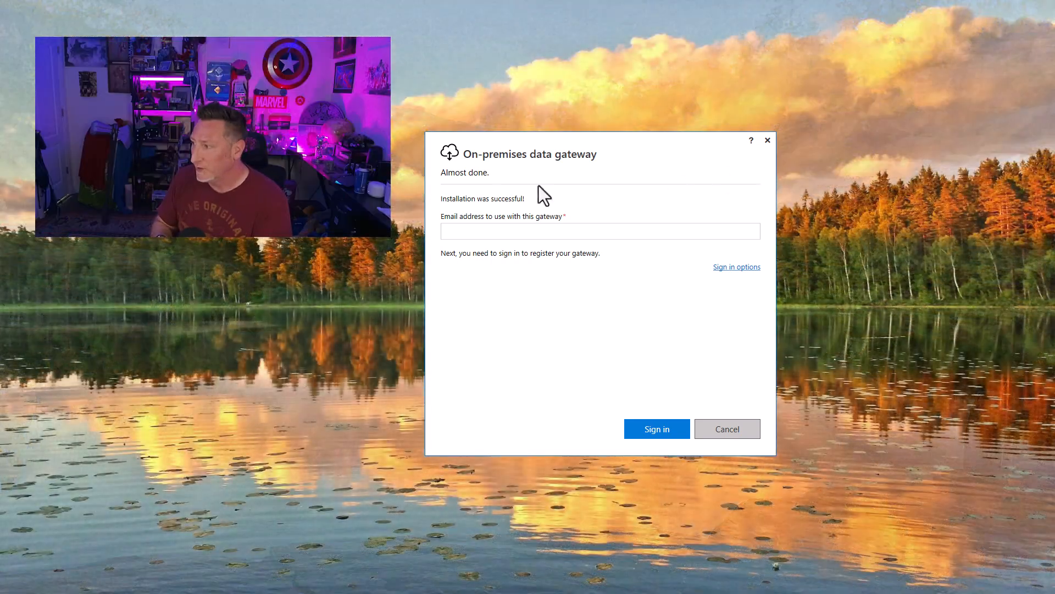
# Sign in to the on-premises data gateway with the account's email address and choose to register a new gateway on this computer.
pyautogui.click(468, 236)
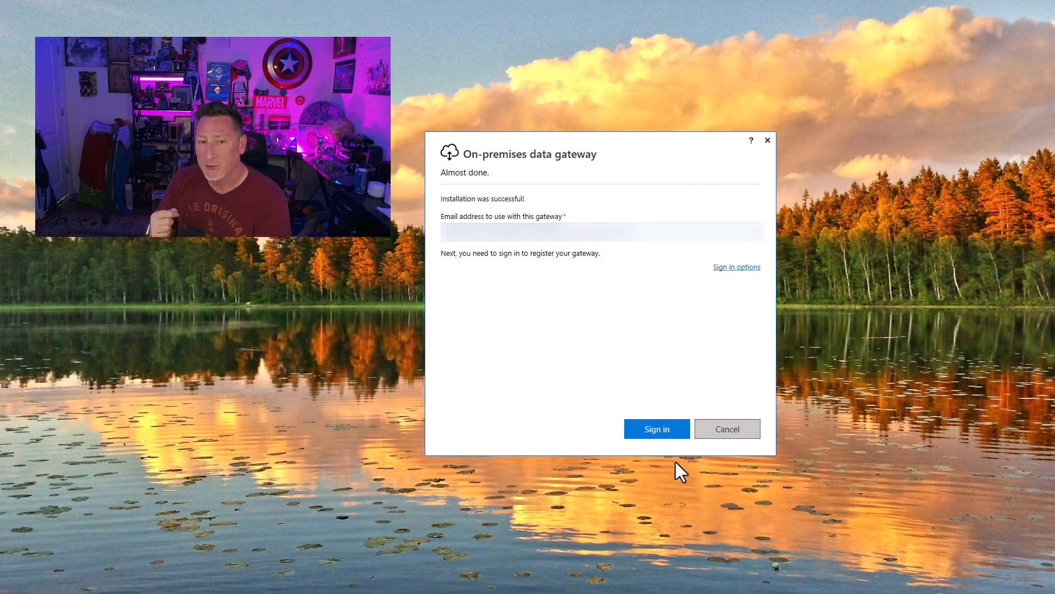
pyautogui.click(657, 429)
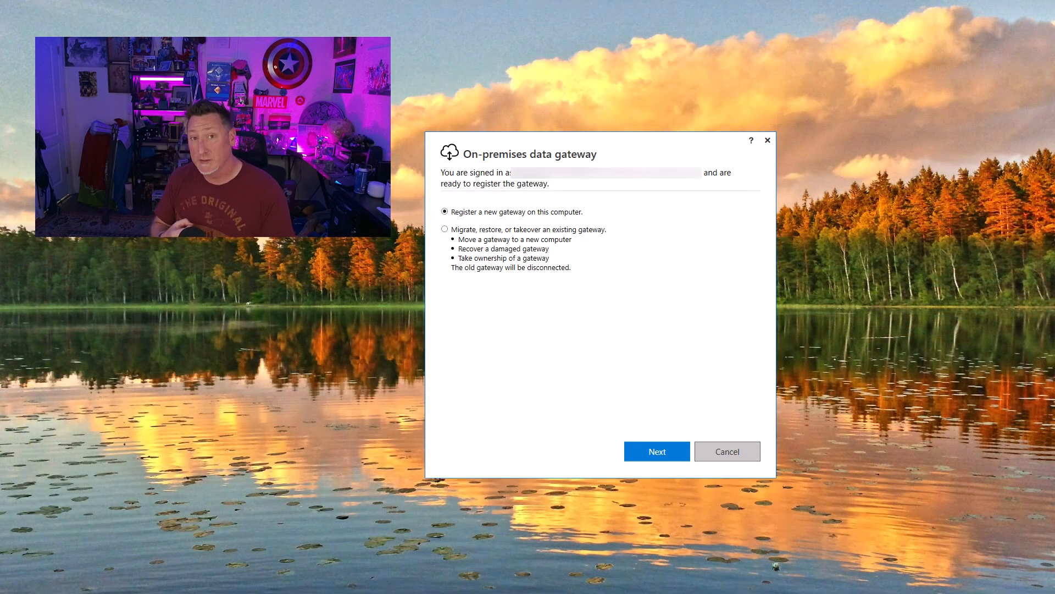
pyautogui.click(668, 458)
# Name the new gateway BradSQL2022, enter and confirm the recovery key, and configure the gateway.
pyautogui.click(479, 231)
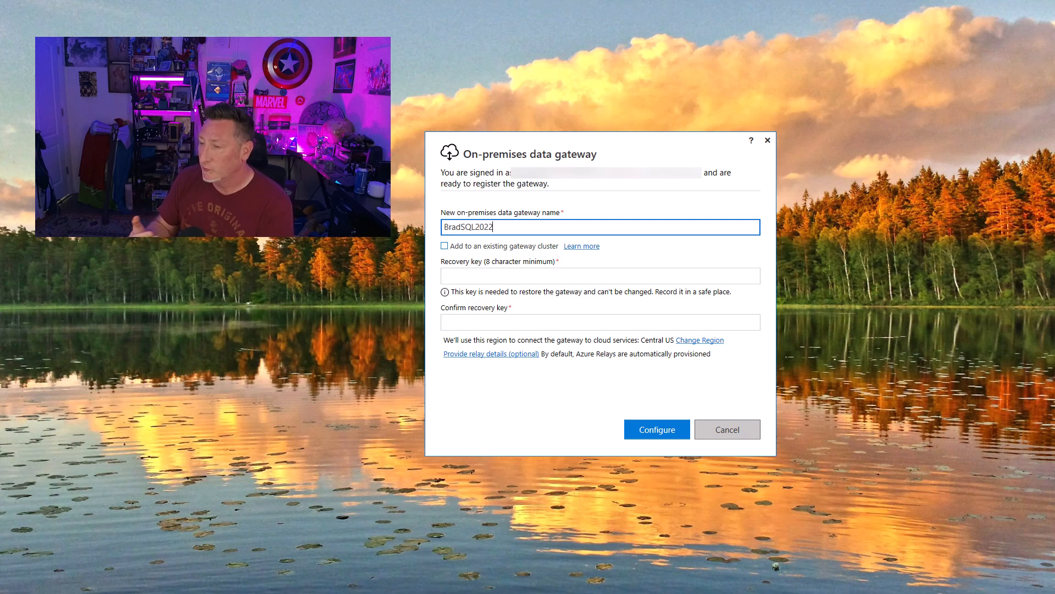
pyautogui.click(572, 273)
pyautogui.write('••••••••••••••')
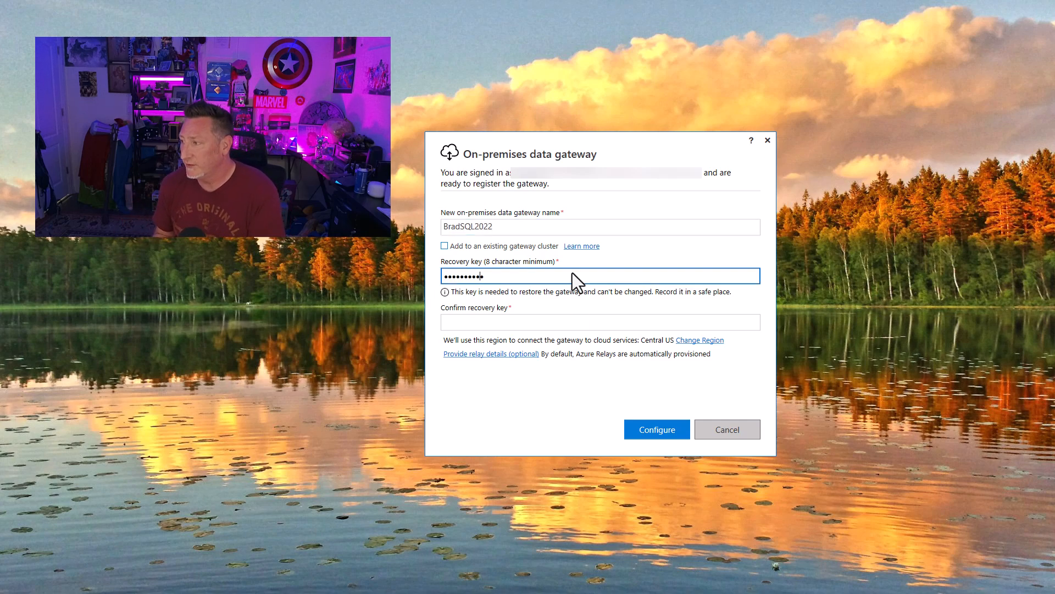
pyautogui.press('Tab')
pyautogui.write('••••••••••••••')
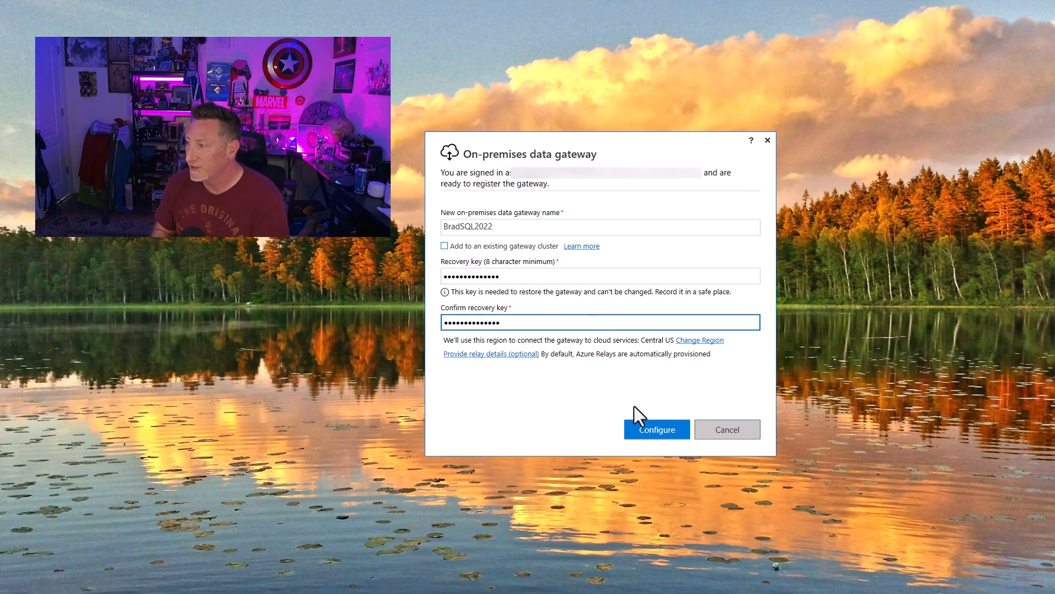
pyautogui.click(640, 429)
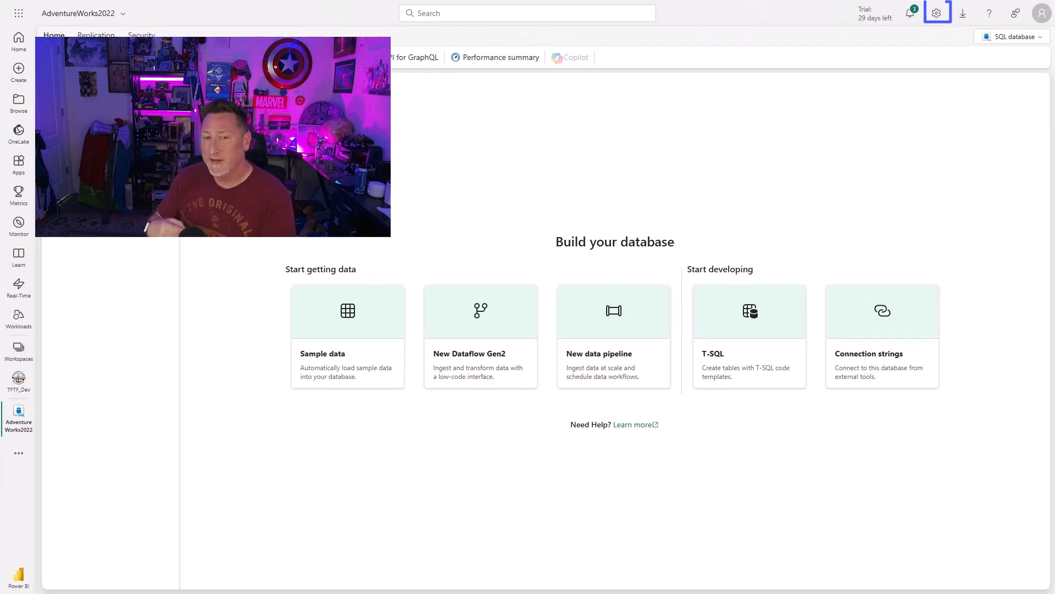
# Back in Fabric, check Manage Connections and Gateways for the BradSQL2022 gateway among the on-premises data gateways.
pyautogui.click(937, 14)
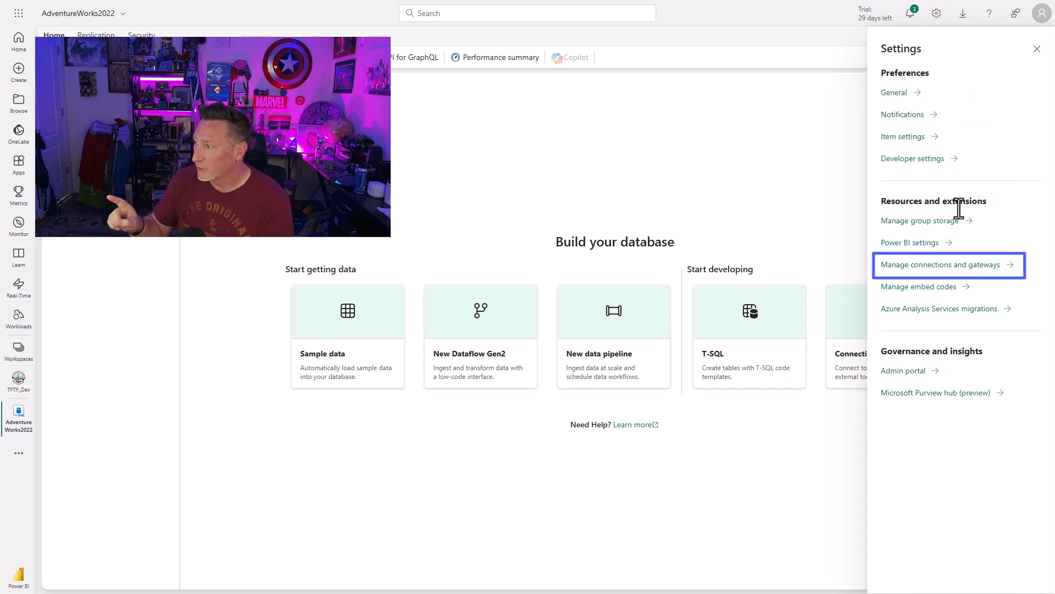
pyautogui.click(959, 273)
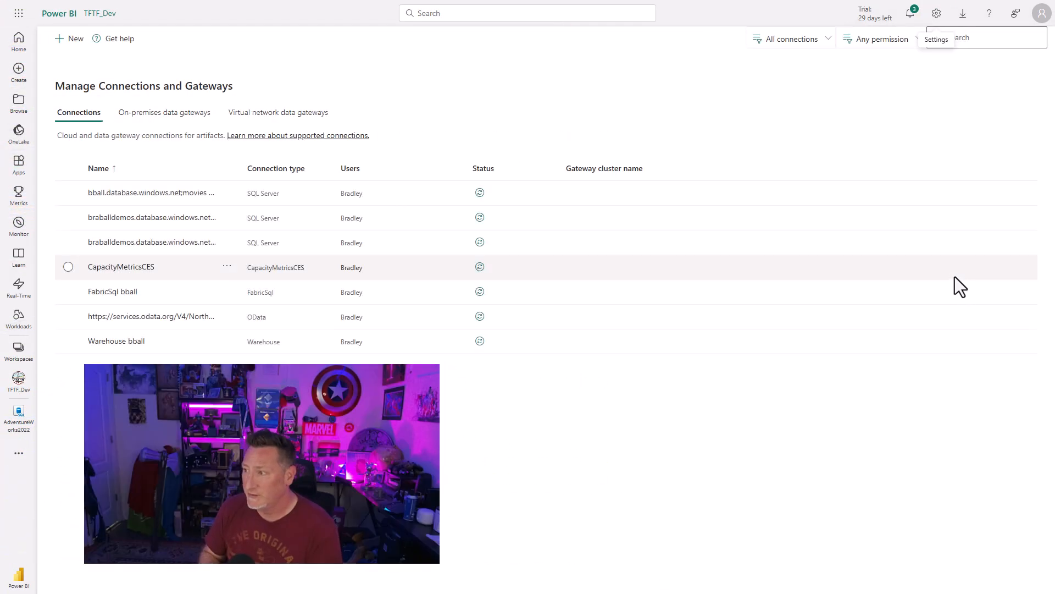
pyautogui.click(141, 117)
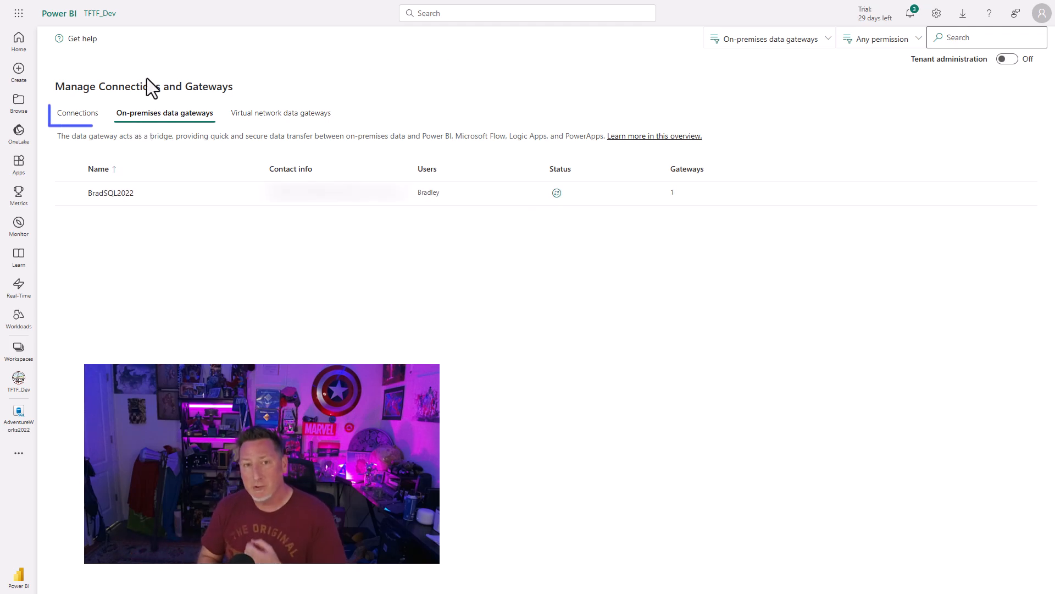
# Start a new on-premises connection on the BradSQL2022 gateway cluster and name it OnpremSQL2022.
pyautogui.click(107, 121)
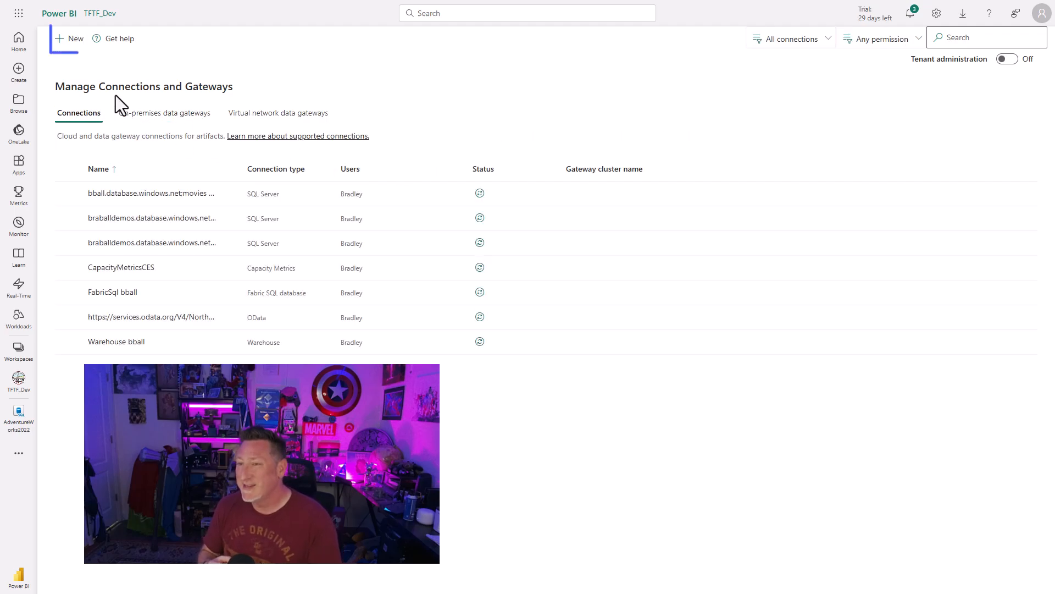
pyautogui.click(60, 39)
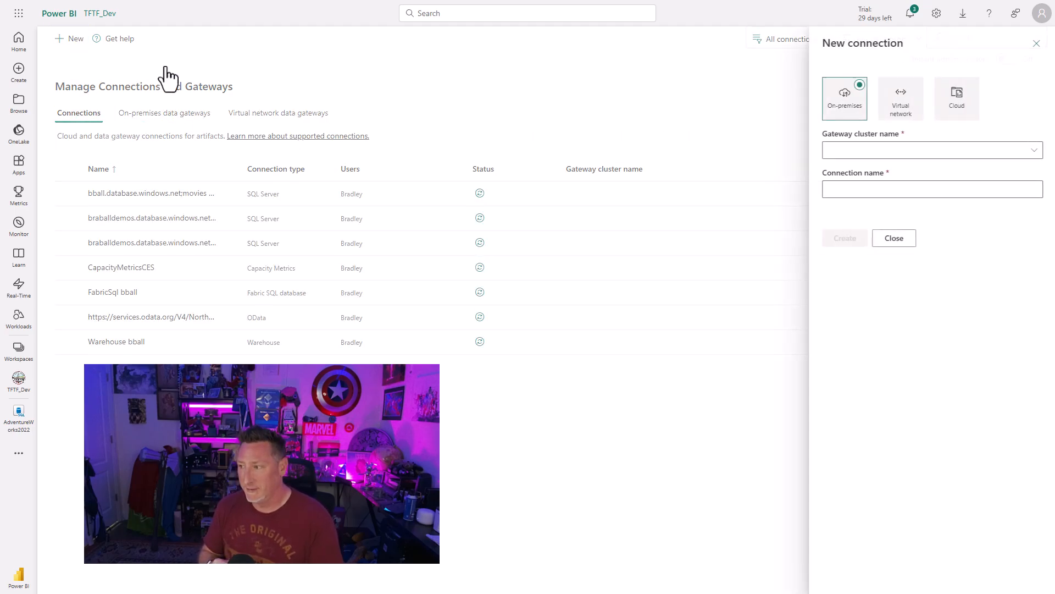
pyautogui.click(1032, 151)
pyautogui.click(840, 170)
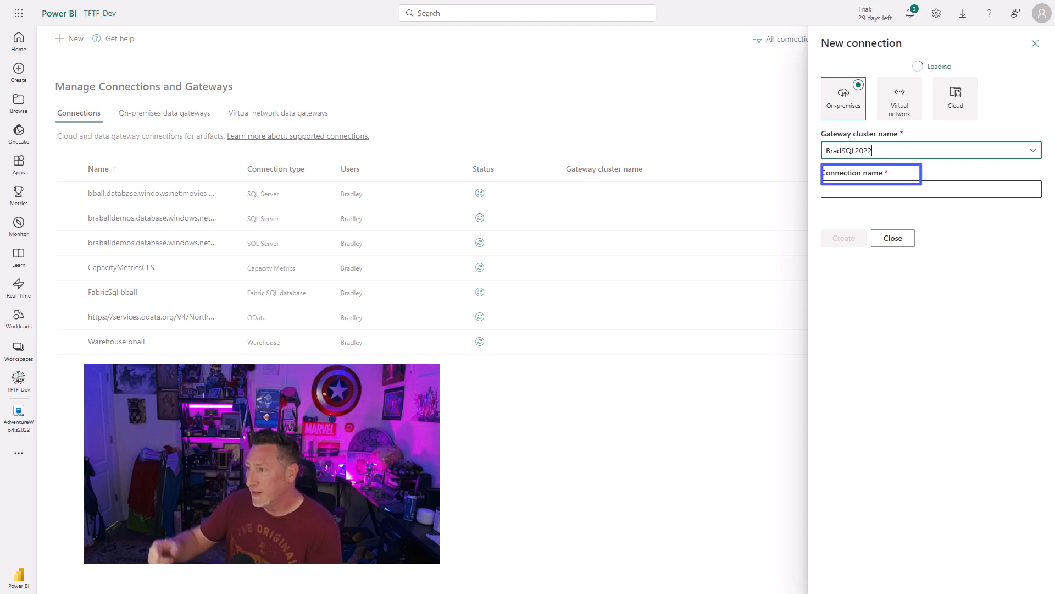
pyautogui.click(1024, 191)
pyautogui.write('Onprem')
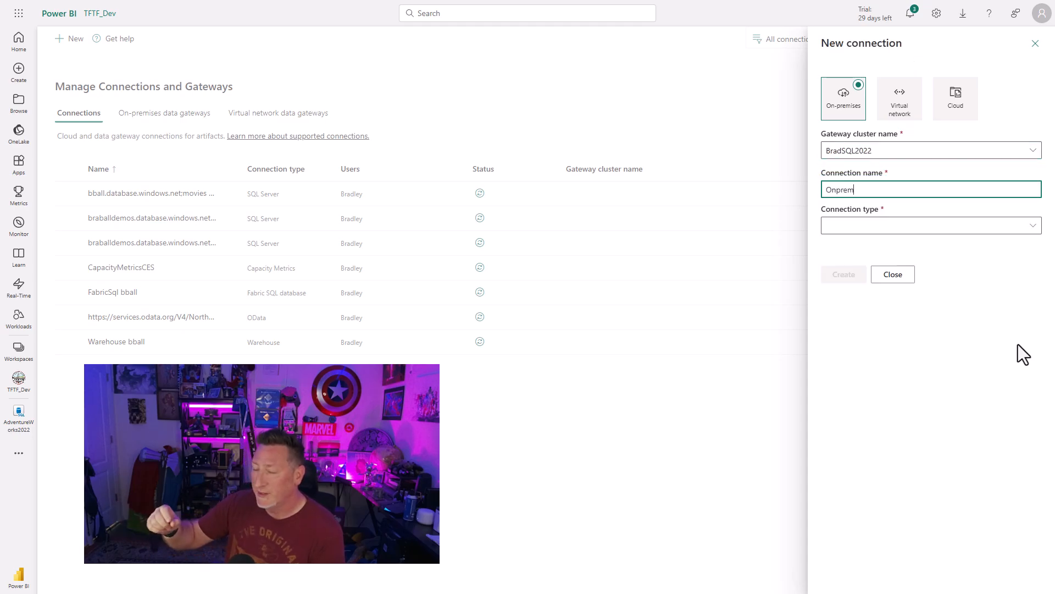
pyautogui.write('SQL2022')
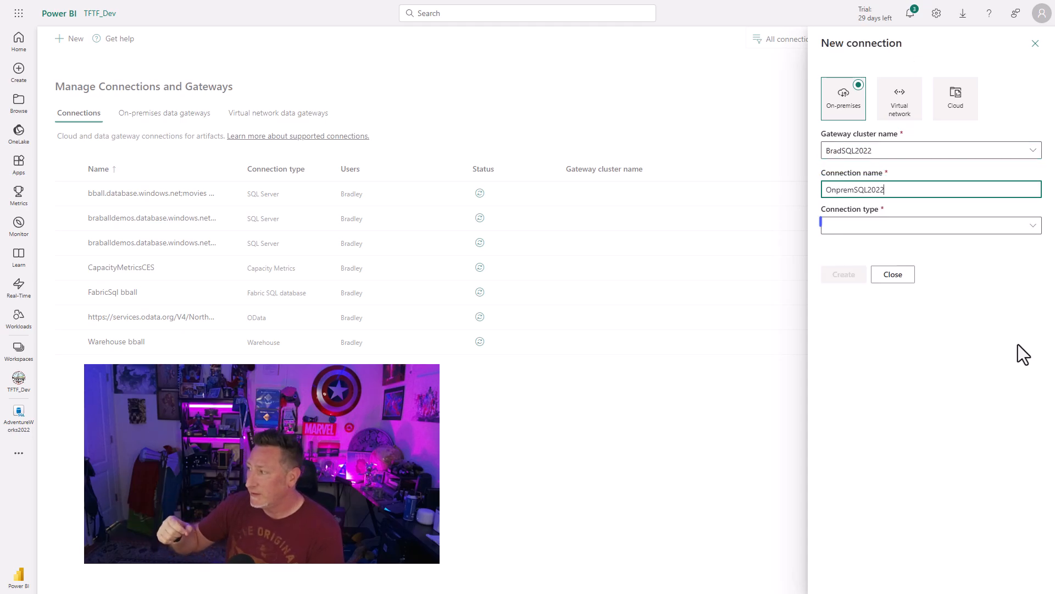
# Set the new connection's type to SQL Server.
pyautogui.click(1033, 226)
pyautogui.moveTo(809, 121); pyautogui.dragTo(833, 525)
pyautogui.click(707, 409)
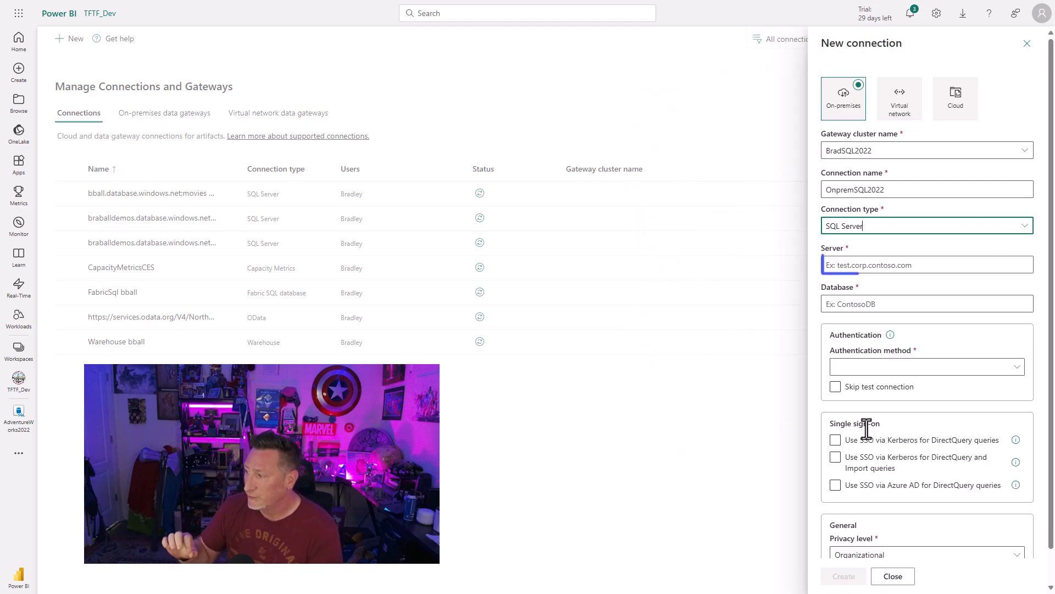
# Set the connection's server to AvengersTower and its database to AdventureWorks2022.
pyautogui.press('Tab')
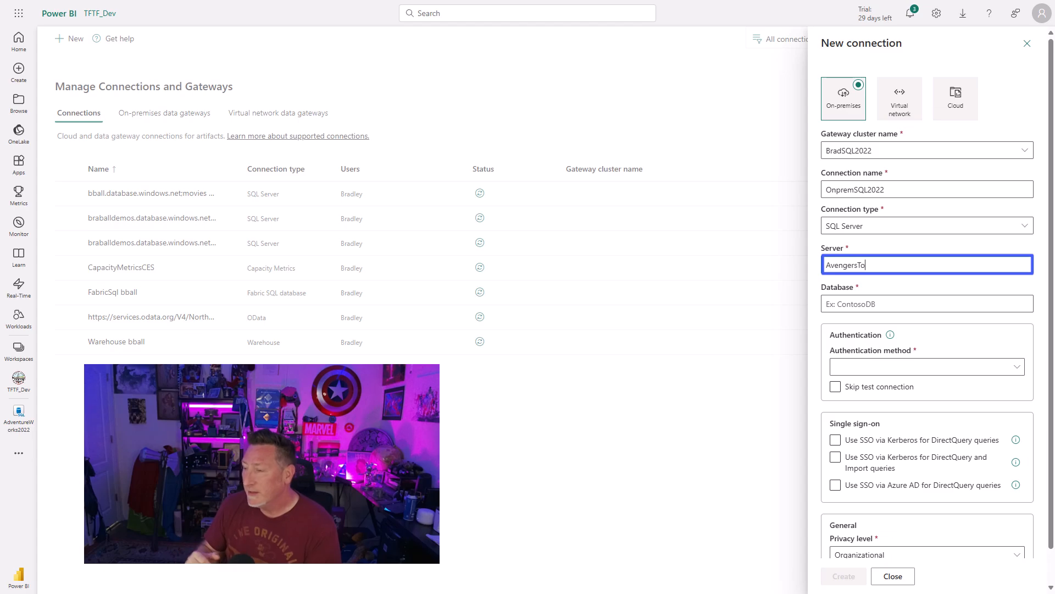
pyautogui.click(923, 307)
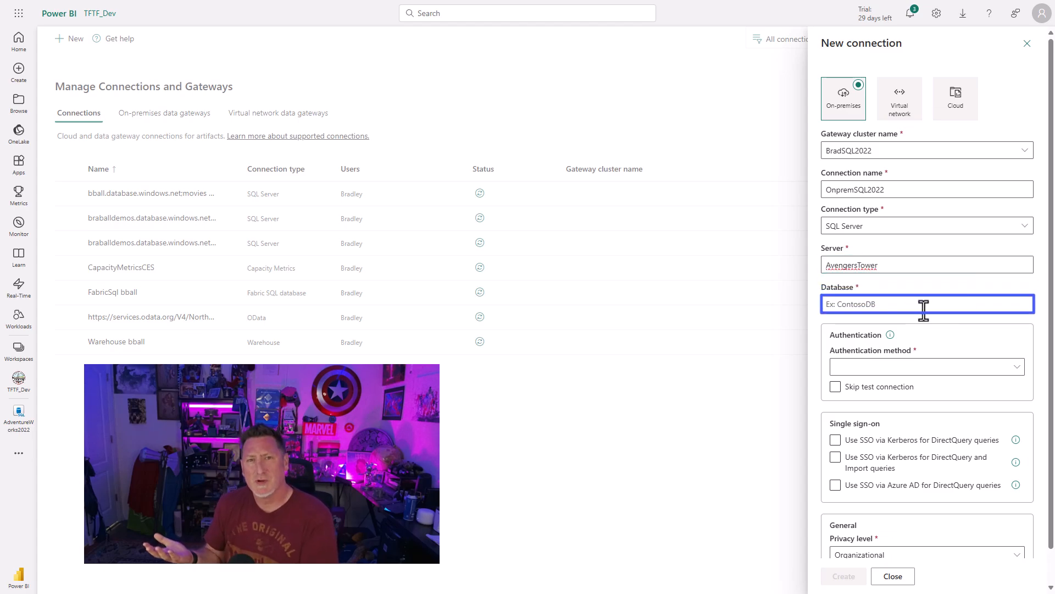
pyautogui.write('AdventureWorks2022')
pyautogui.press('Tab')
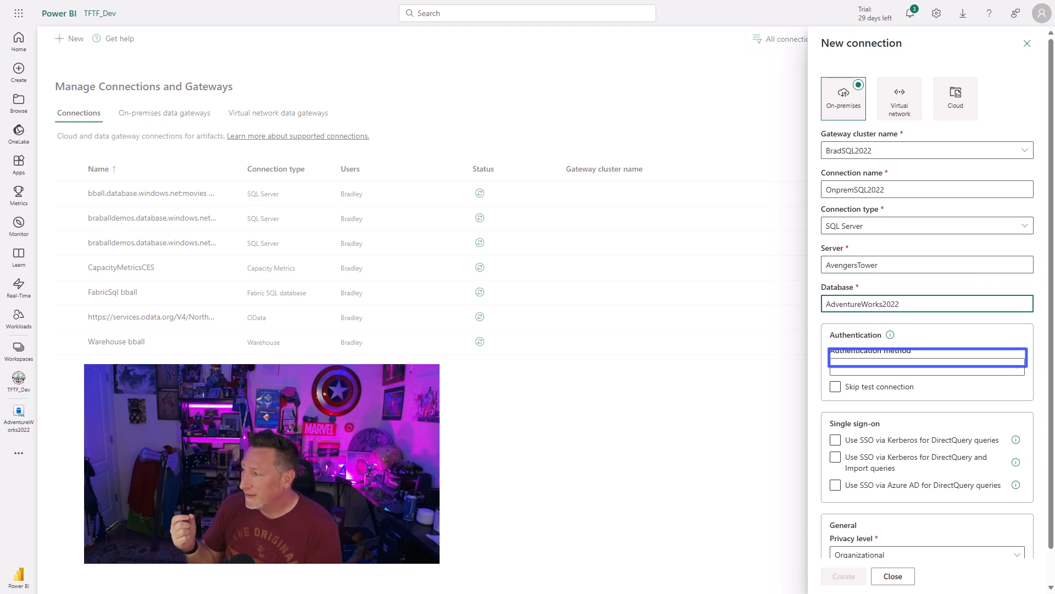
# Choose Windows authentication, enter the account username and password, create the connection, and return to the AdventureWorks2022 database.
pyautogui.click(1011, 368)
pyautogui.press('Down')
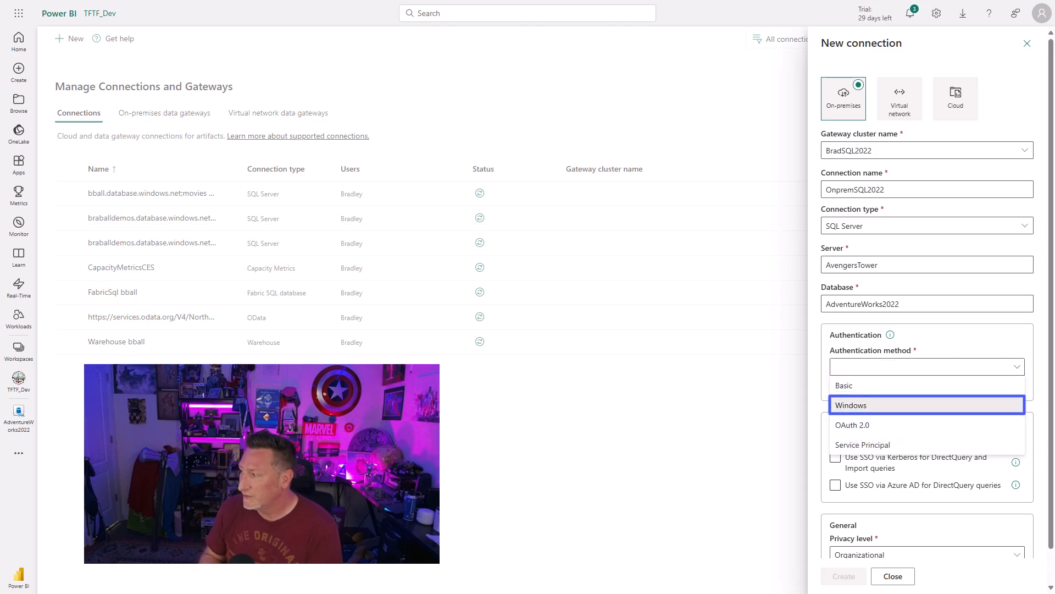
pyautogui.press('Tab')
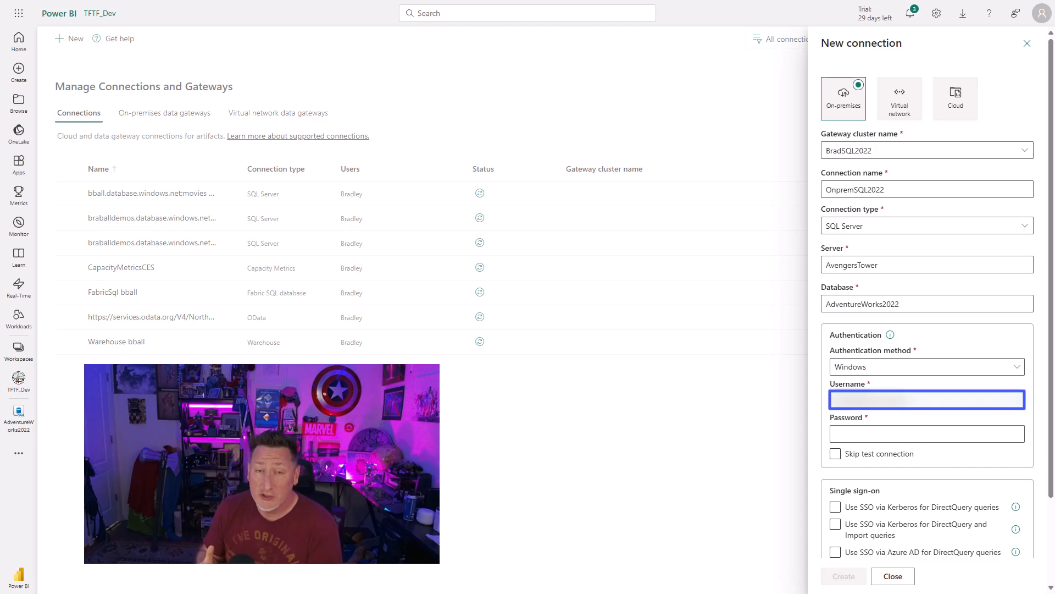
pyautogui.press('Tab')
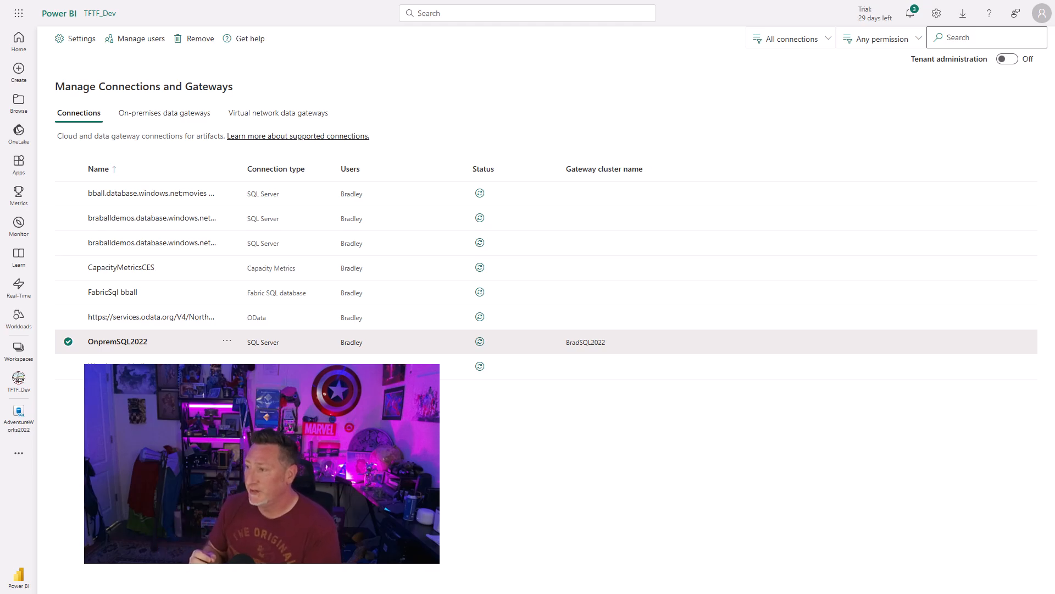
pyautogui.click(18, 431)
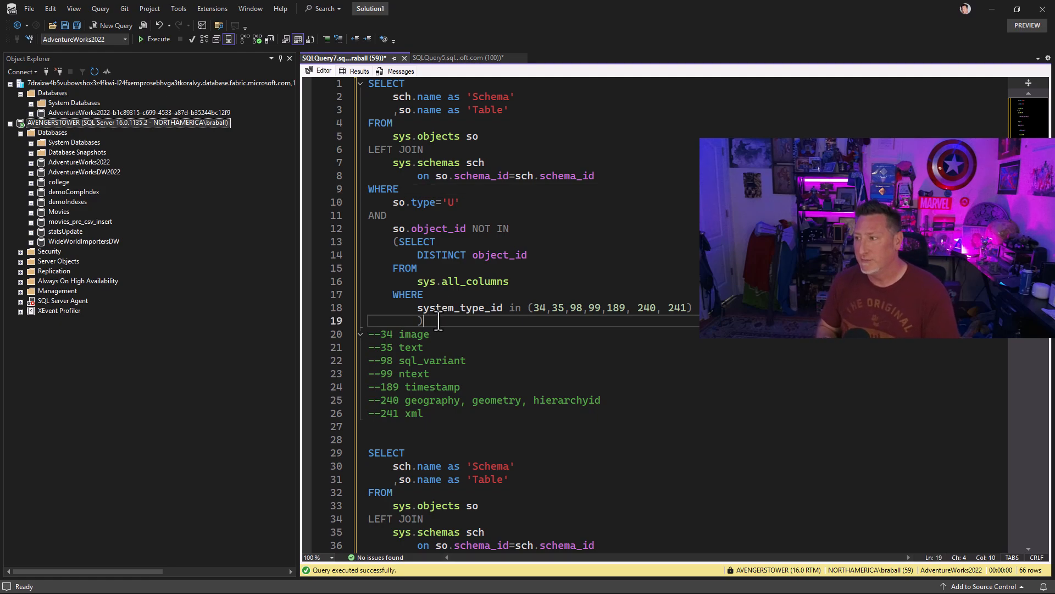
# In SQL Server Management Studio, run the first query listing schemas and user tables without the excluded column types.
pyautogui.moveTo(439, 320); pyautogui.dragTo(362, 86)
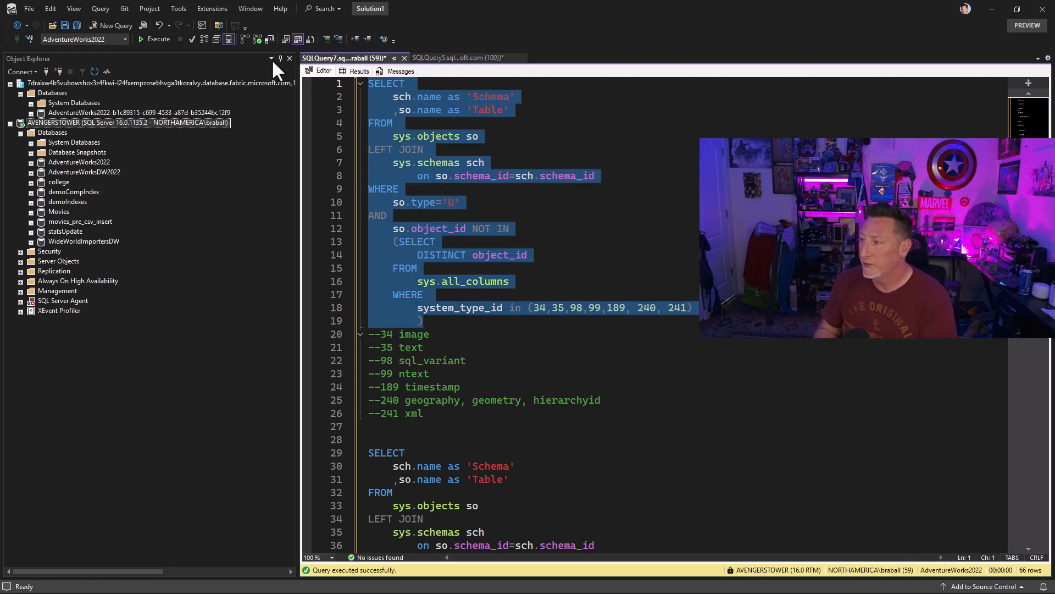
pyautogui.click(158, 38)
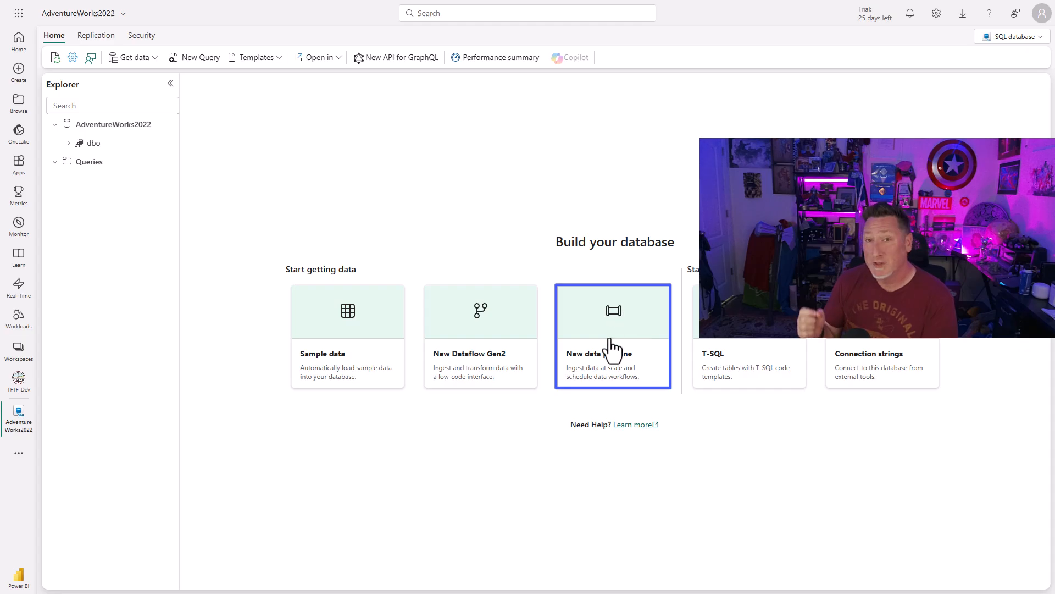
# Back in Fabric, create a new data pipeline named AW2022_forklift and dismiss the copy data assistant.
pyautogui.click(612, 348)
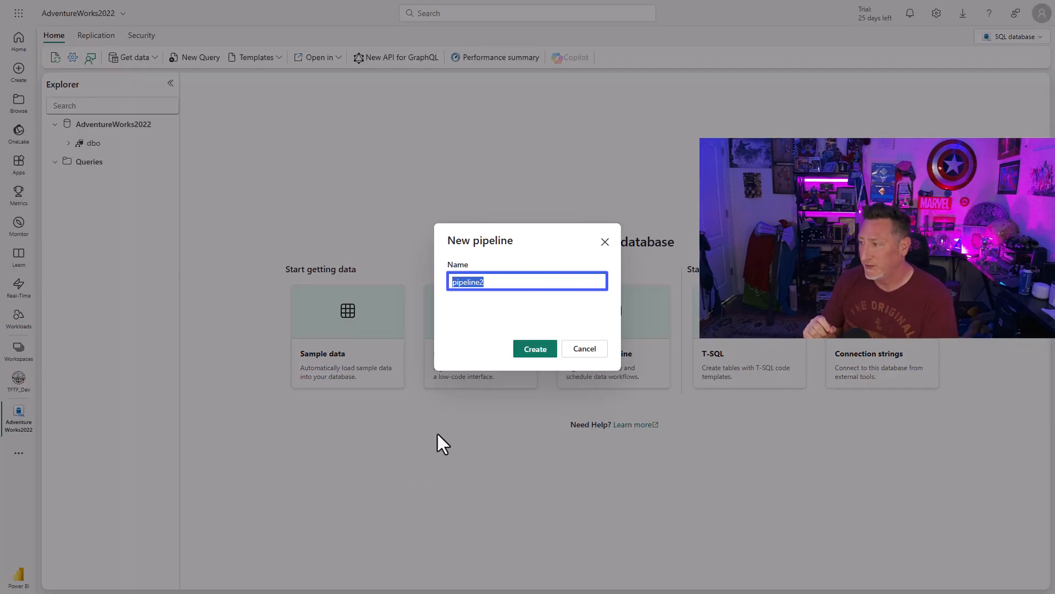
pyautogui.write('AW2022_forklif')
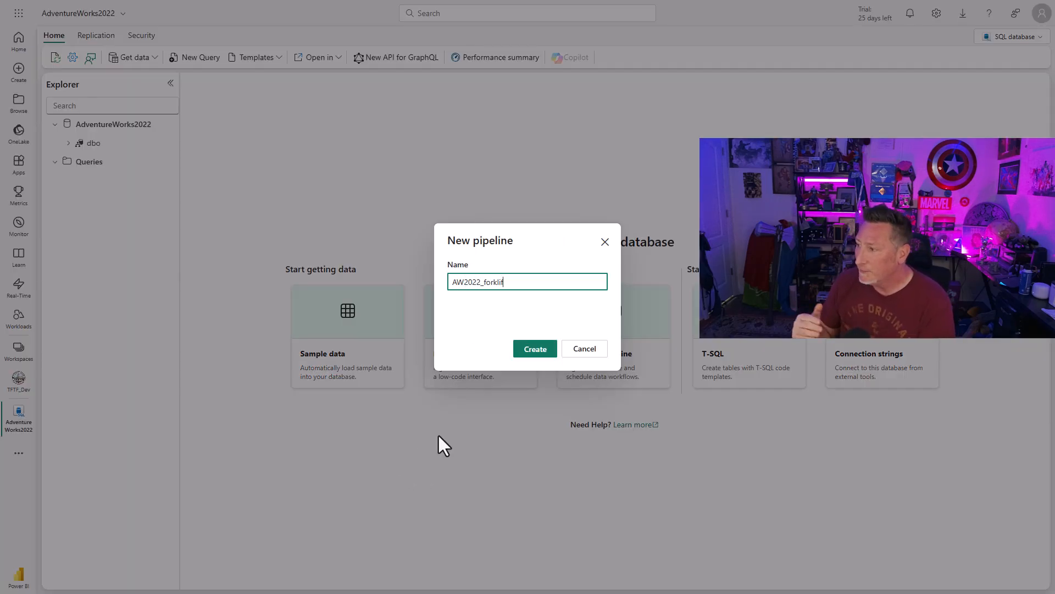
pyautogui.write('t')
pyautogui.click(553, 354)
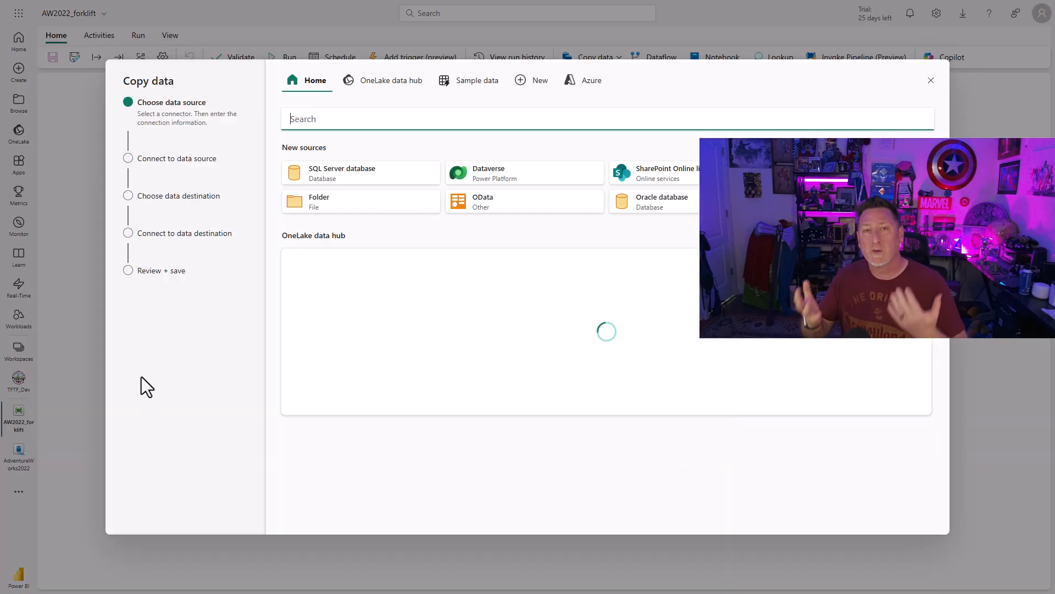
pyautogui.click(931, 82)
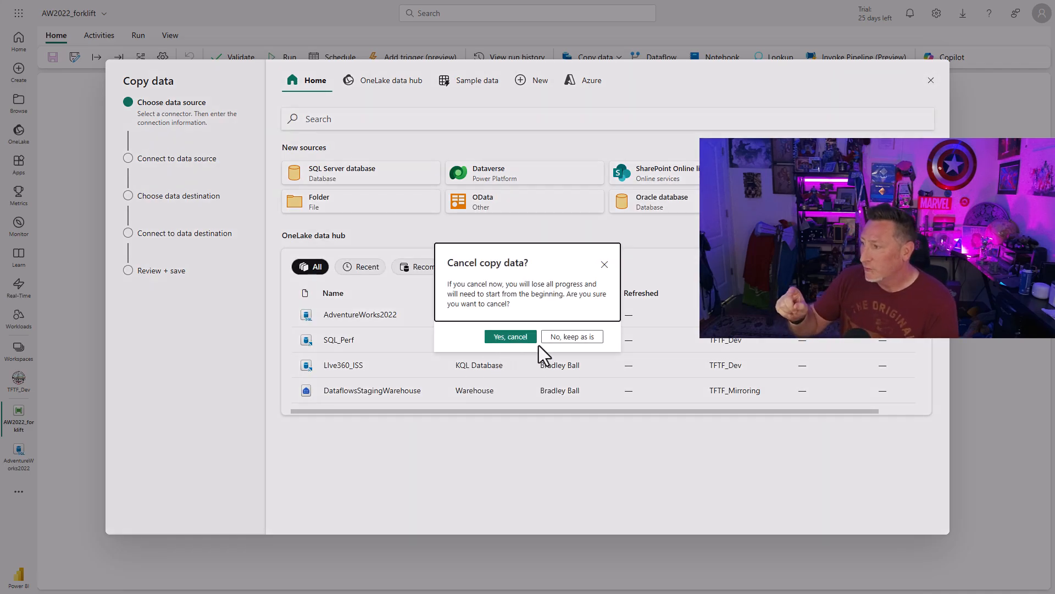
pyautogui.click(514, 339)
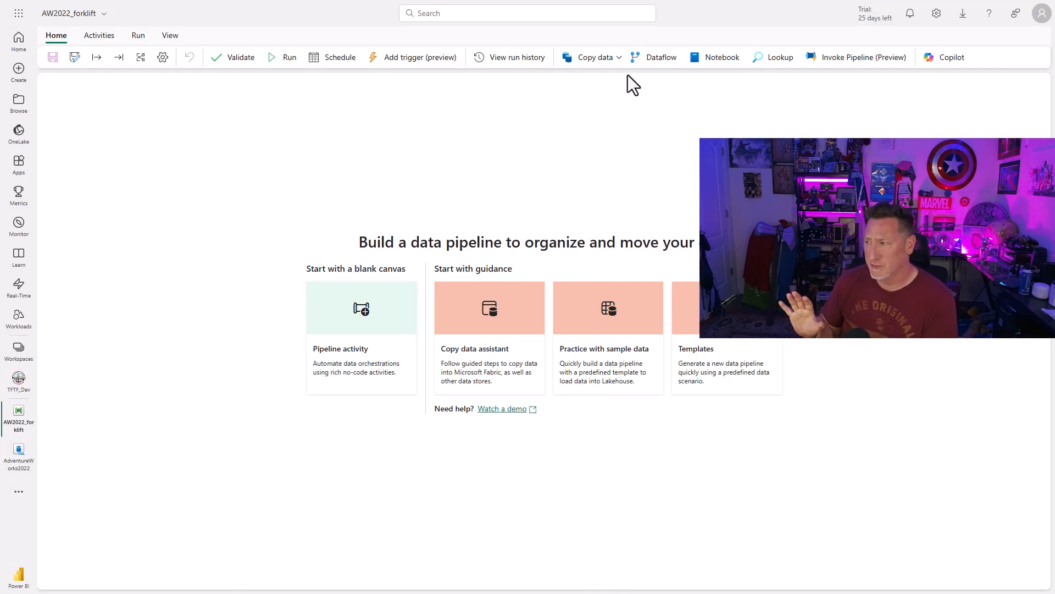
# Add a Lookup activity to the pipeline and name it Get Base Tables.
pyautogui.click(766, 57)
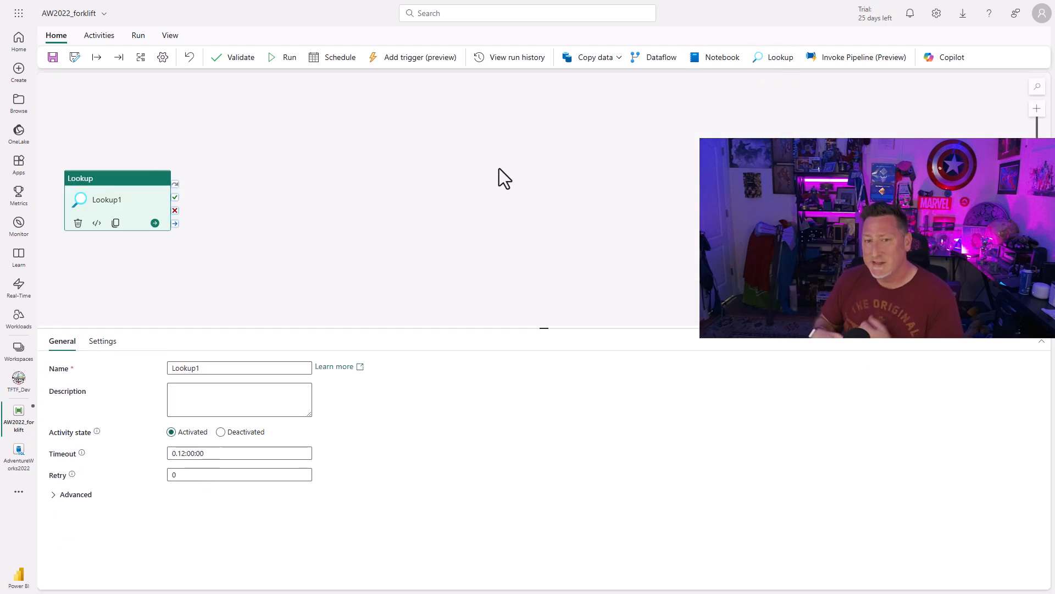
pyautogui.hotkey('ctrl', 'a')
pyautogui.write('get')
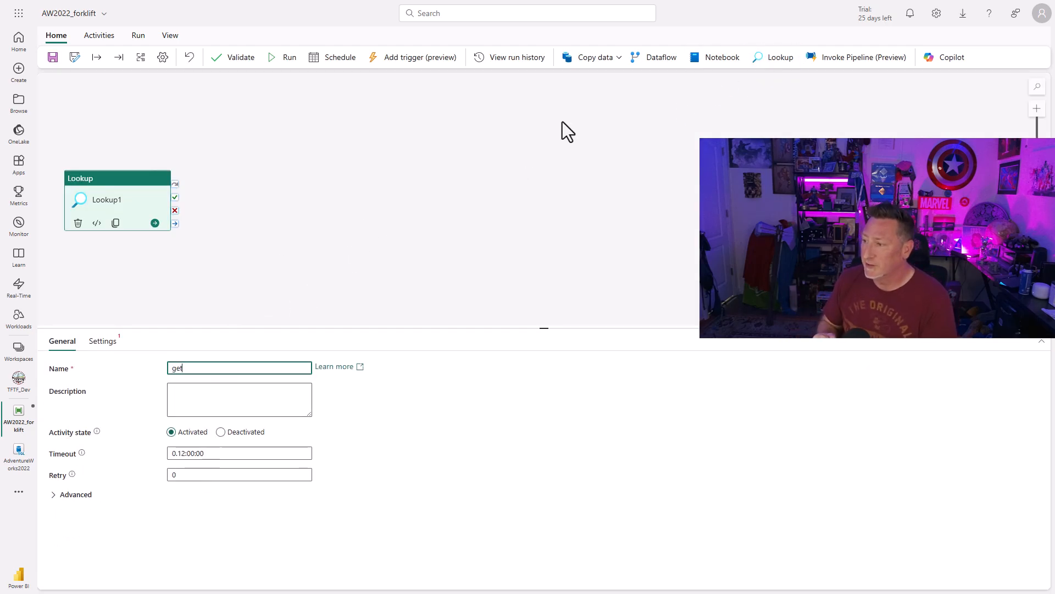
pyautogui.write(' Base Tables')
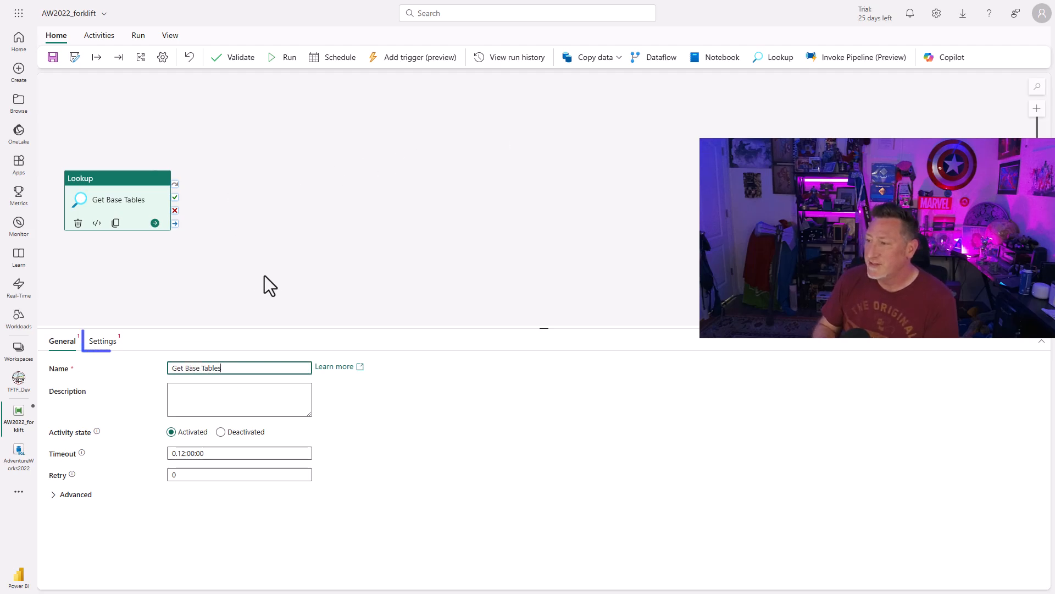
# Connect the Lookup to a SQL Server database source on server AvengersTower, database AdventureWorks2022, using the OnpremSQL2022 connection.
pyautogui.click(98, 345)
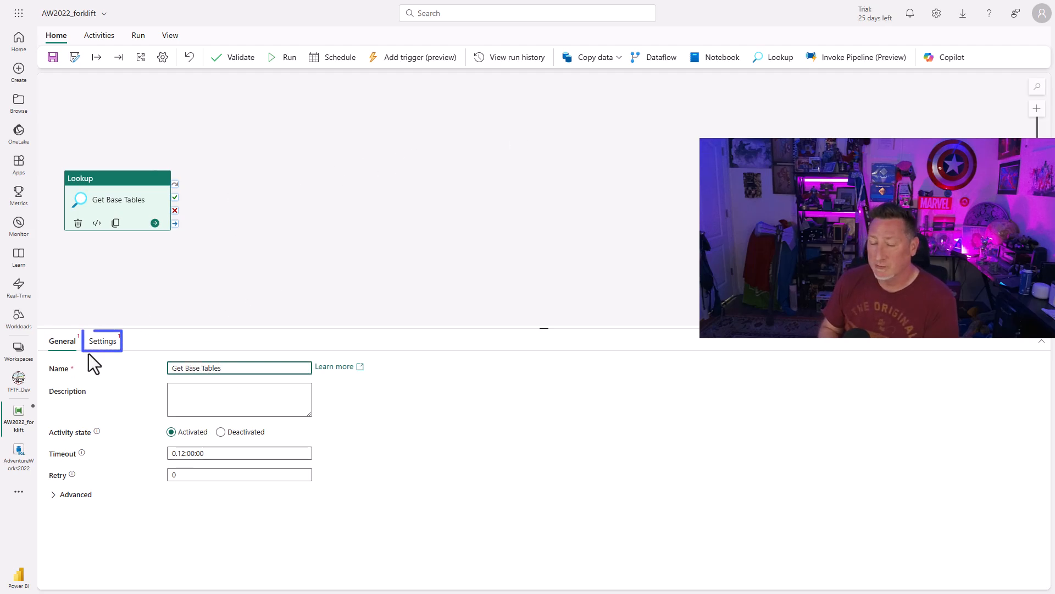
pyautogui.click(279, 369)
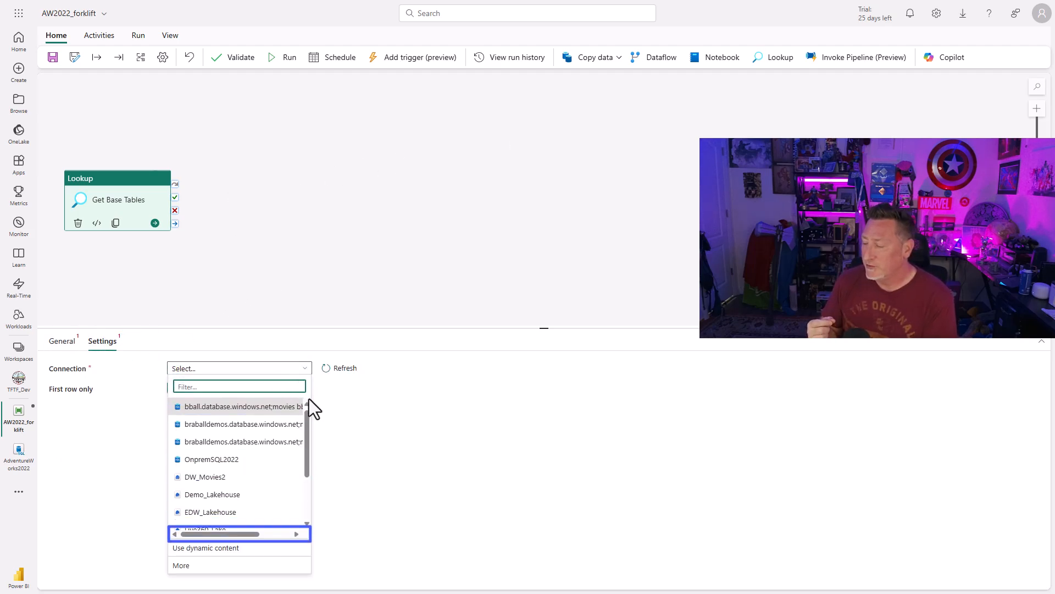
pyautogui.moveTo(311, 445); pyautogui.dragTo(314, 504)
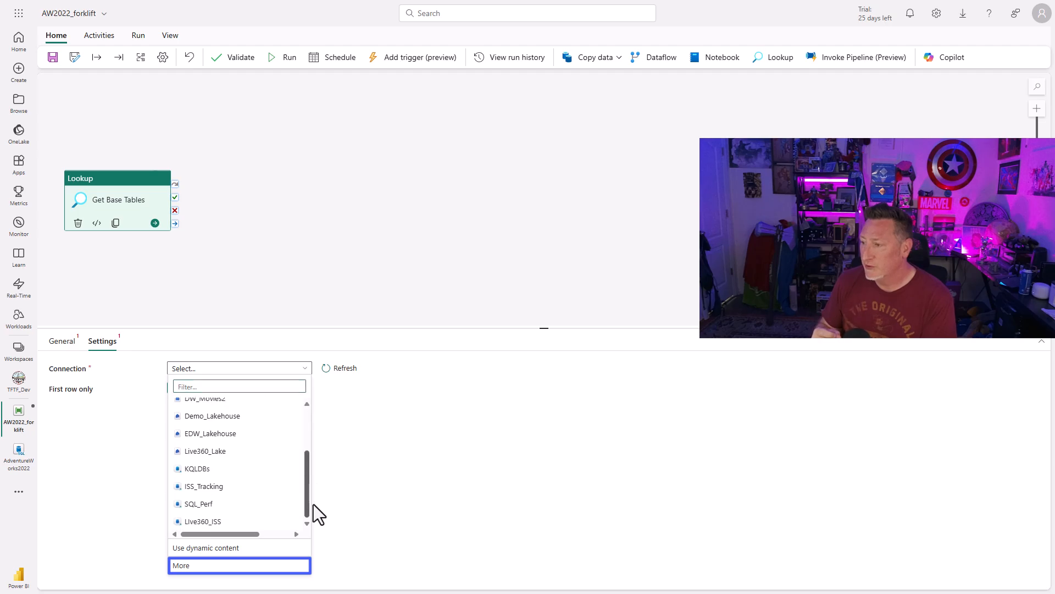
pyautogui.click(227, 566)
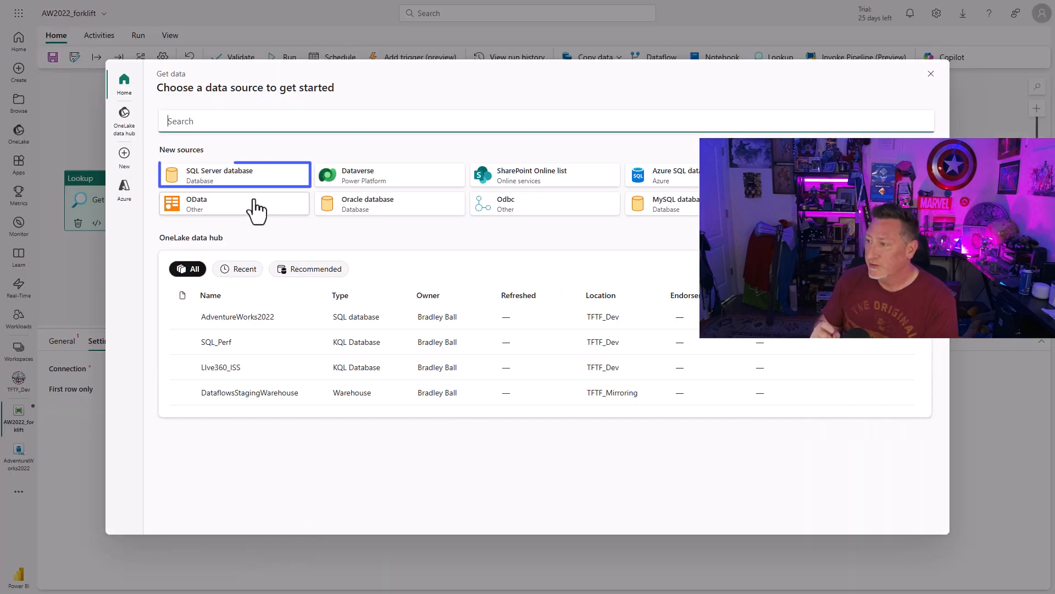
pyautogui.click(246, 174)
pyautogui.click(404, 142)
pyautogui.write('A')
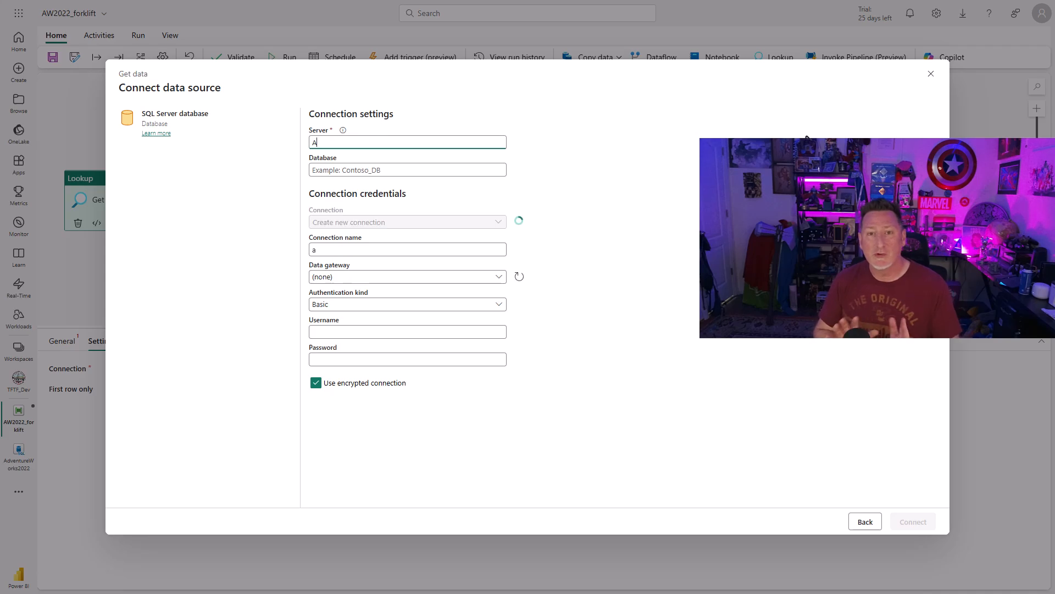
pyautogui.write('vengersTower')
pyautogui.press('Tab')
pyautogui.write('Adventur')
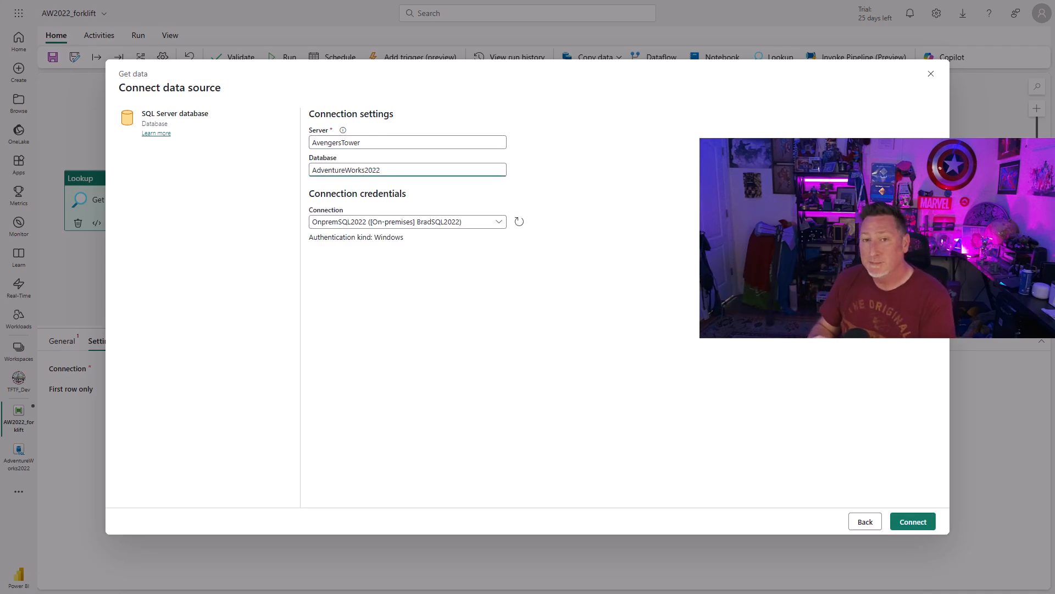
pyautogui.click(913, 522)
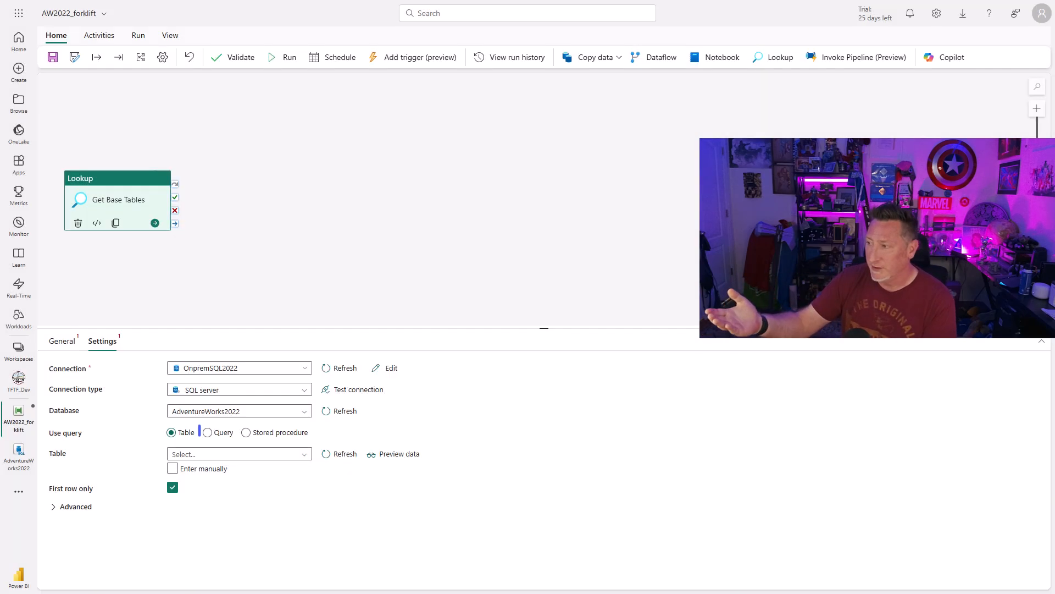
# Switch the Lookup to Query and paste in the SELECT statement that returns the schema and table names.
pyautogui.click(209, 432)
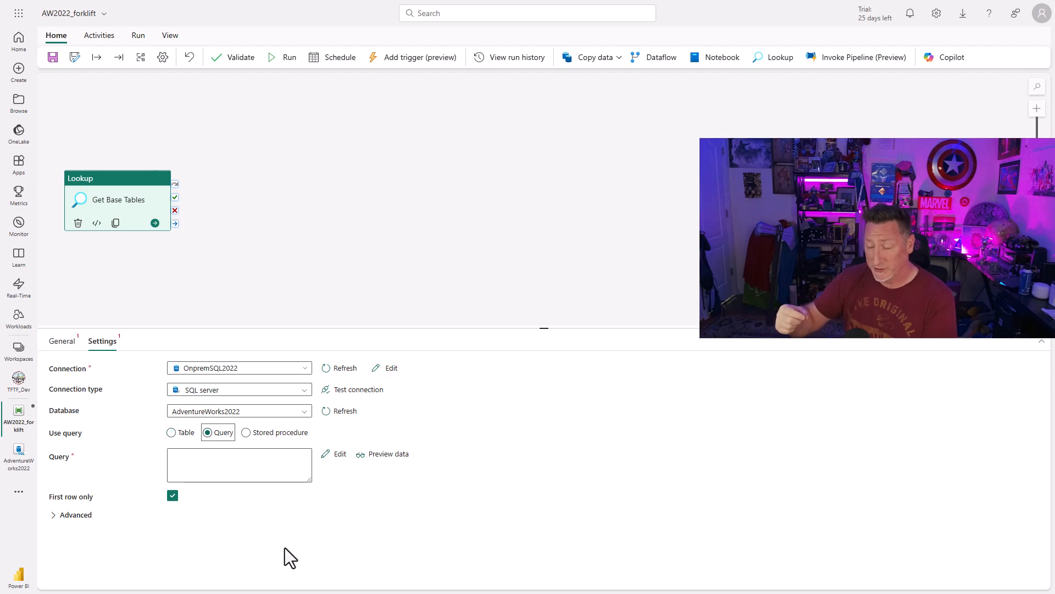
pyautogui.click(220, 458)
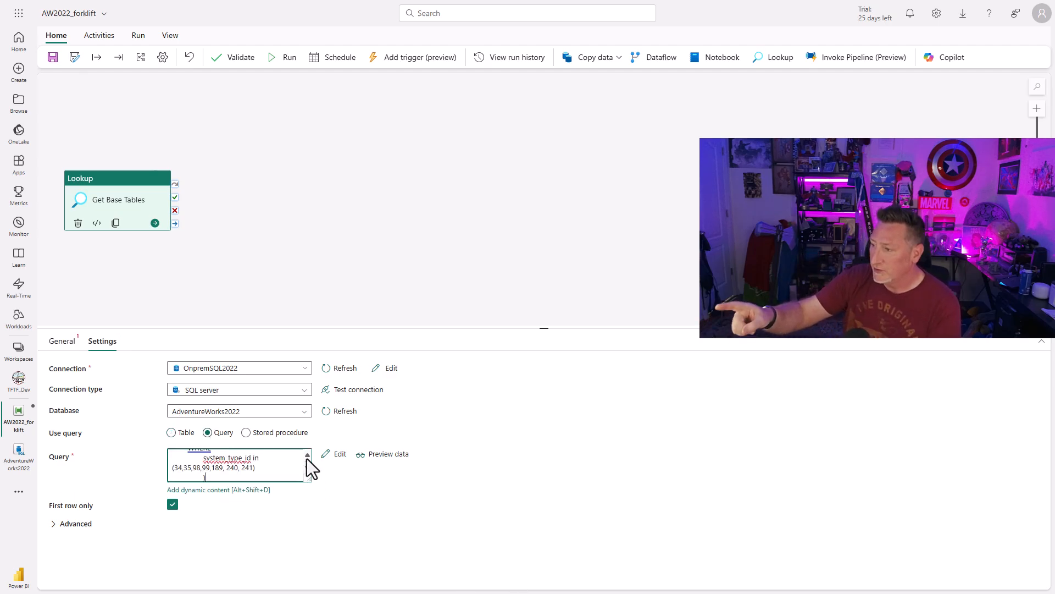
pyautogui.scroll(2, 307, 462)
pyautogui.scroll(3, 307, 464)
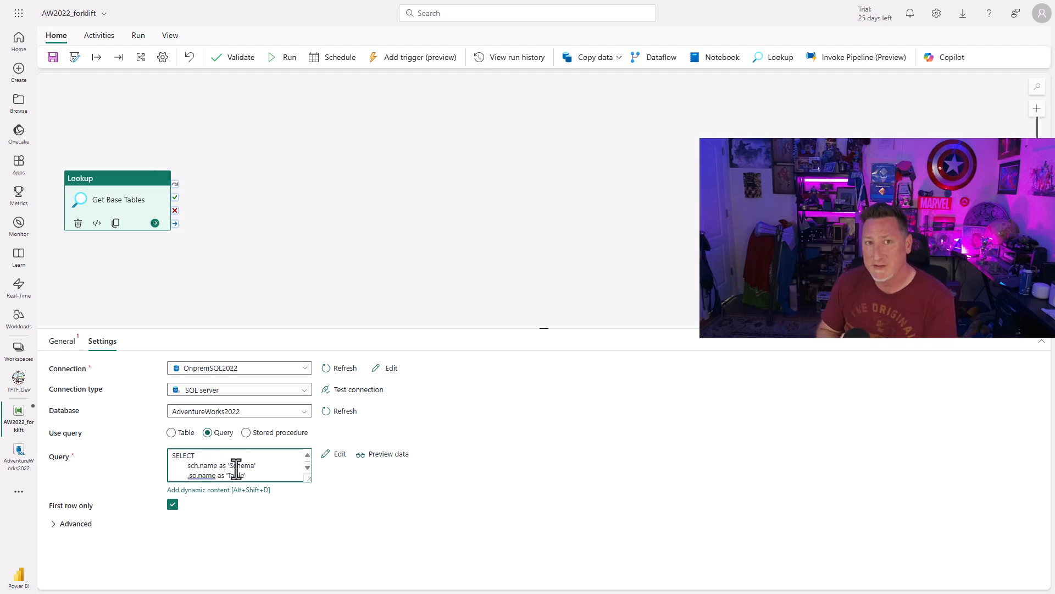
# Preview the Lookup query's data and turn off First row only.
pyautogui.click(367, 458)
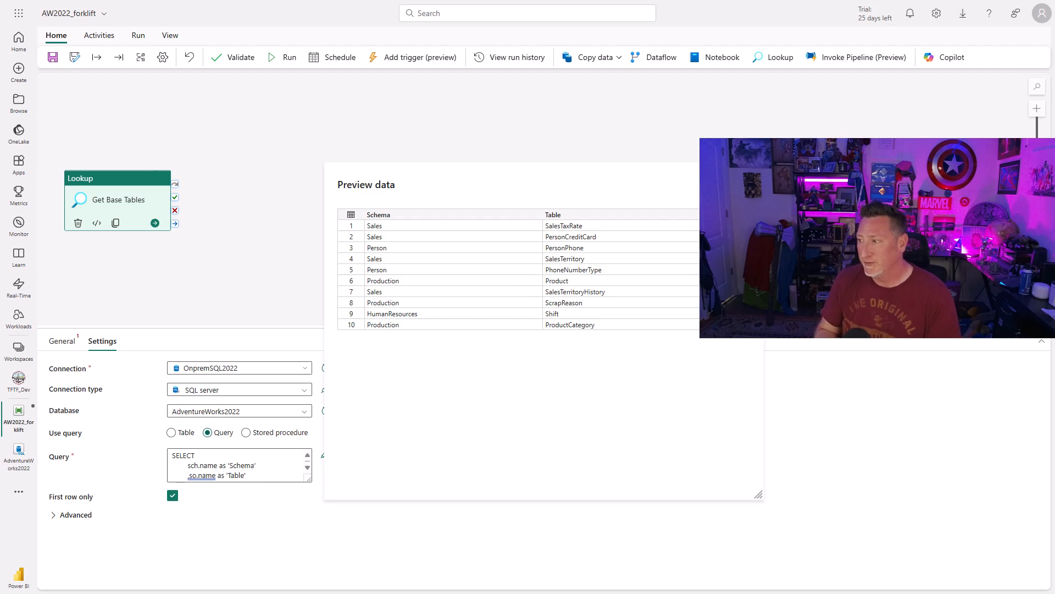
pyautogui.click(749, 184)
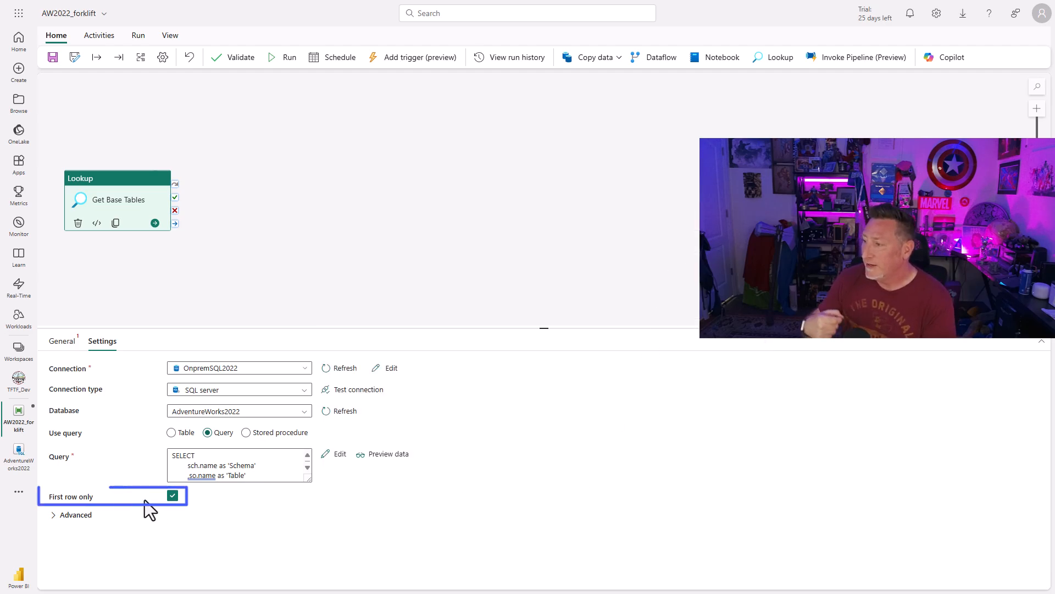
pyautogui.click(172, 497)
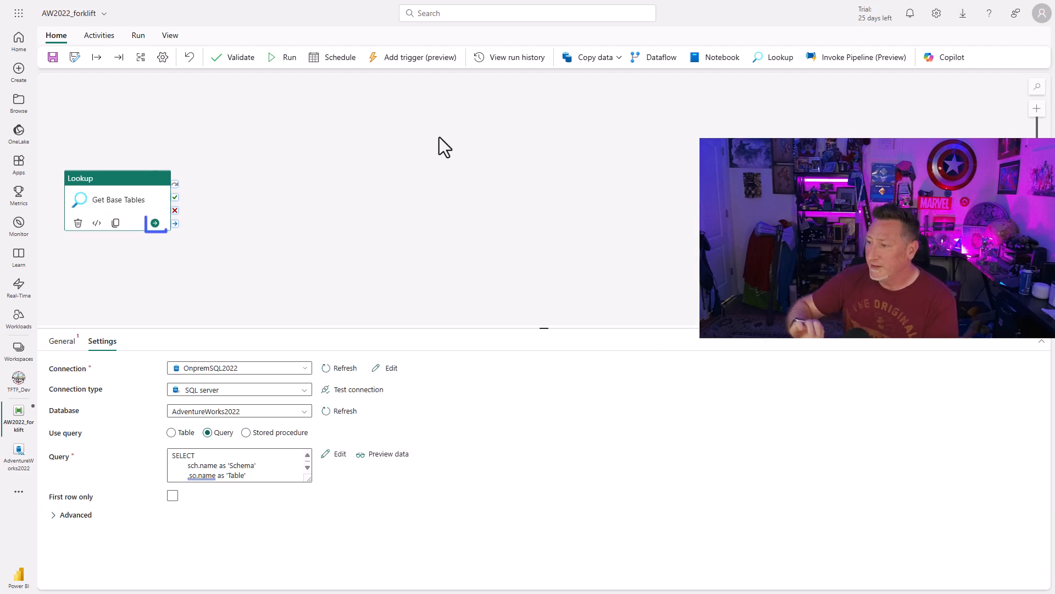
# Chain a ForEach activity to the Get Base Tables lookup, name it Loop Tables, and open its settings.
pyautogui.click(155, 223)
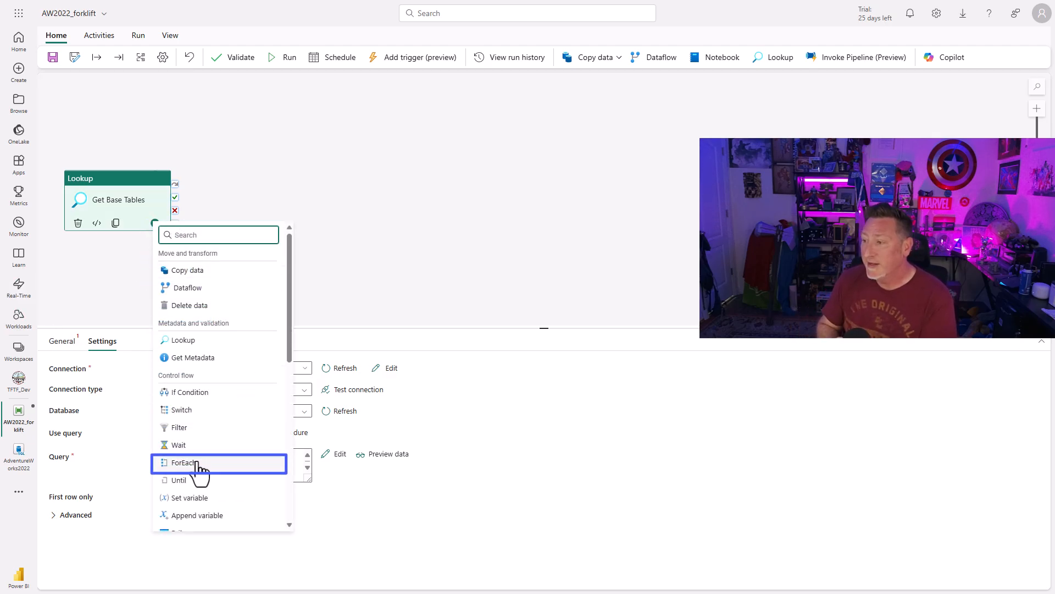
pyautogui.click(196, 463)
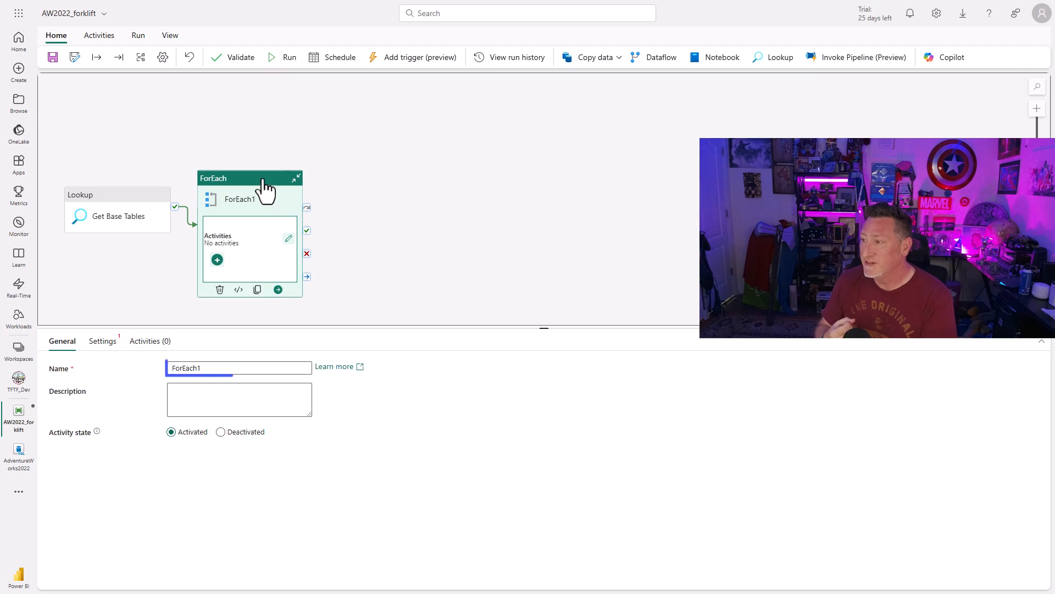
pyautogui.moveTo(264, 181); pyautogui.dragTo(285, 142)
pyautogui.moveTo(216, 369); pyautogui.dragTo(144, 370)
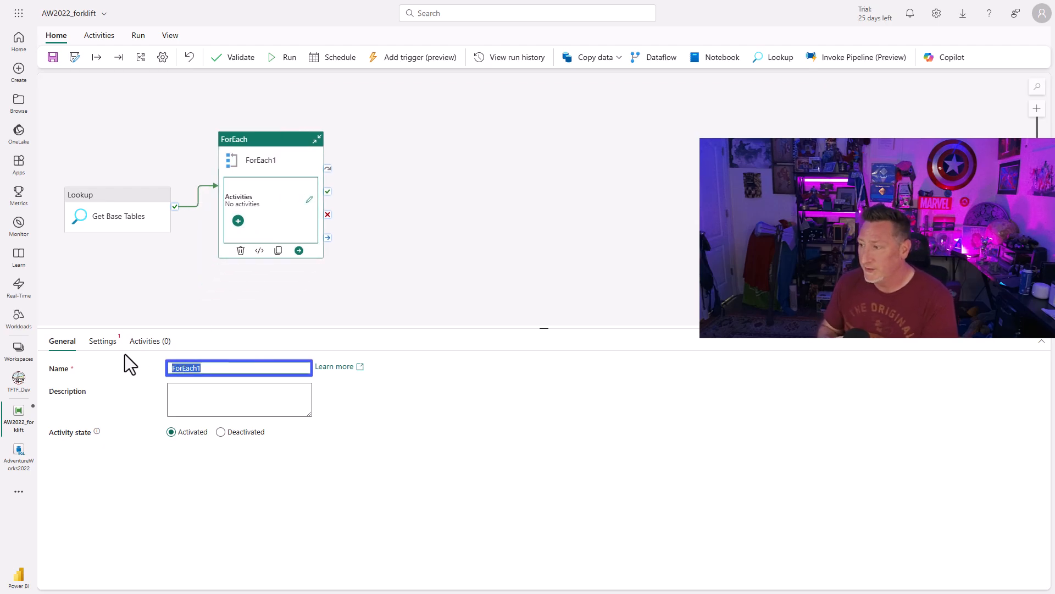
pyautogui.write('Loop Tables')
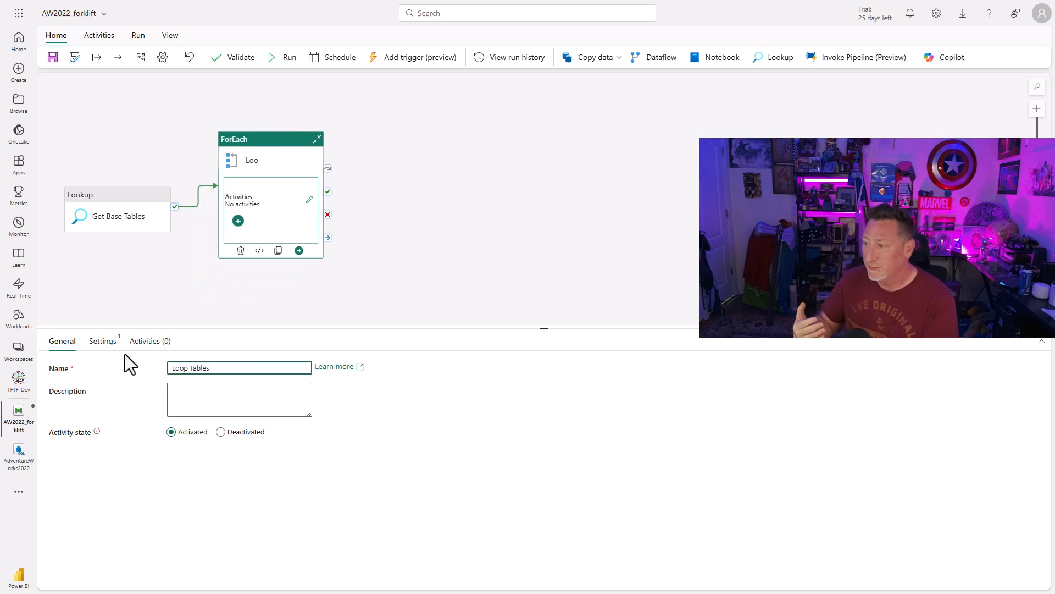
pyautogui.click(103, 343)
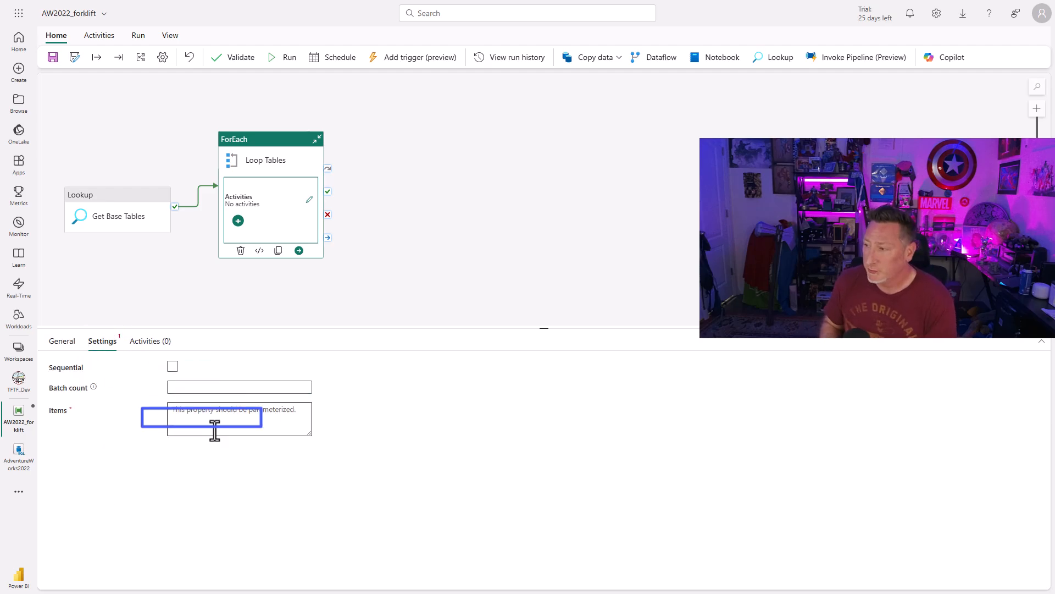
pyautogui.click(214, 430)
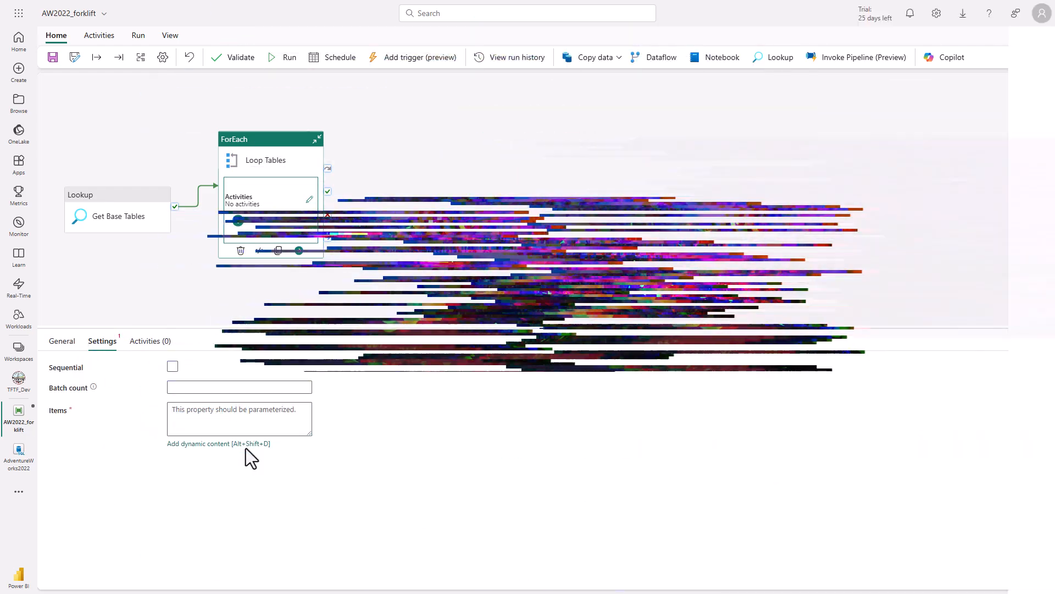
pyautogui.click(245, 447)
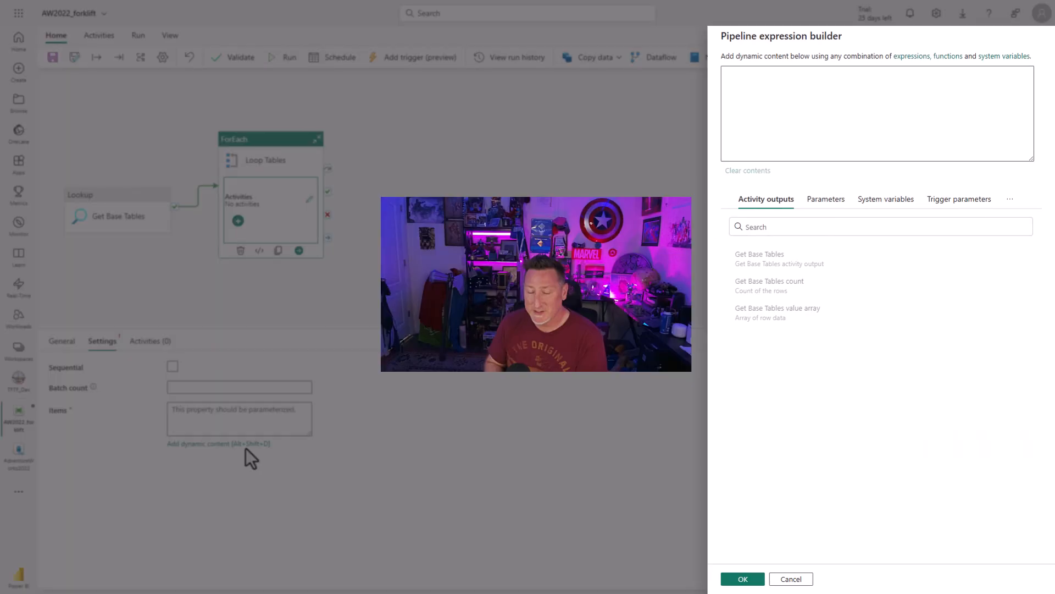
pyautogui.click(793, 259)
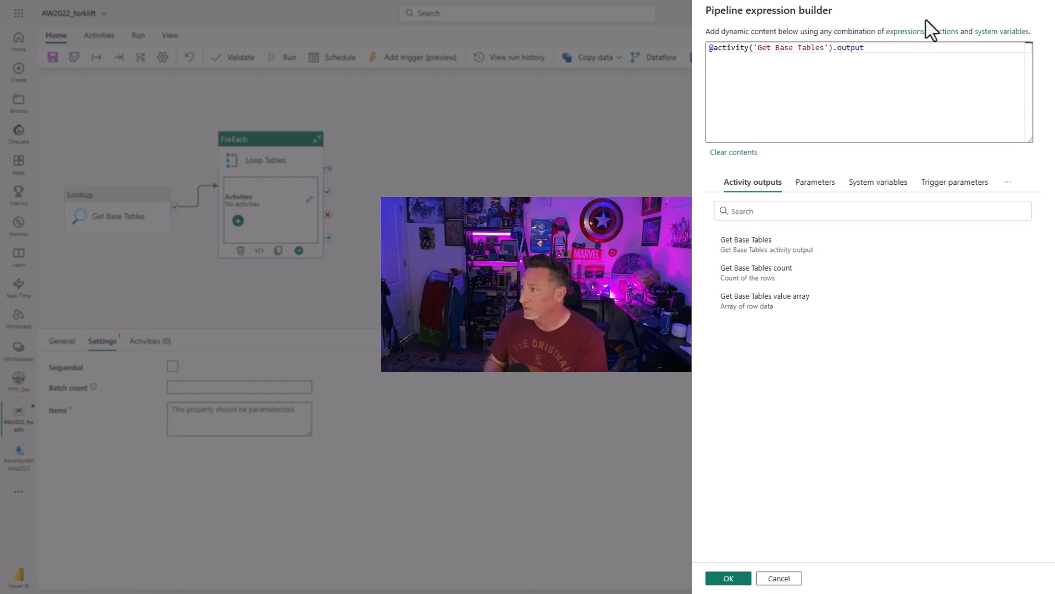
pyautogui.write('.va')
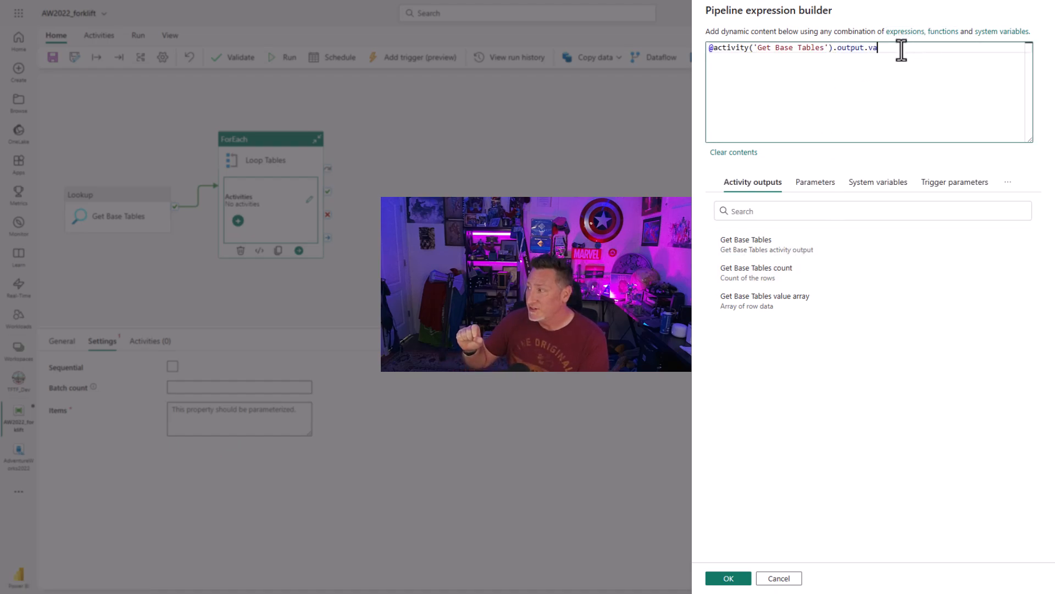
pyautogui.write('lue')
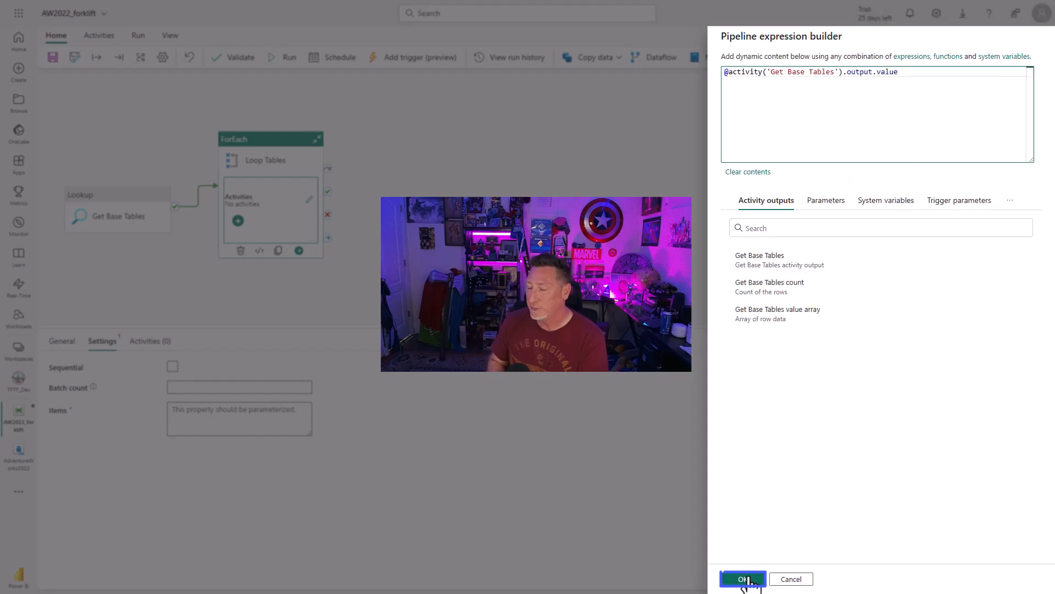
pyautogui.click(743, 579)
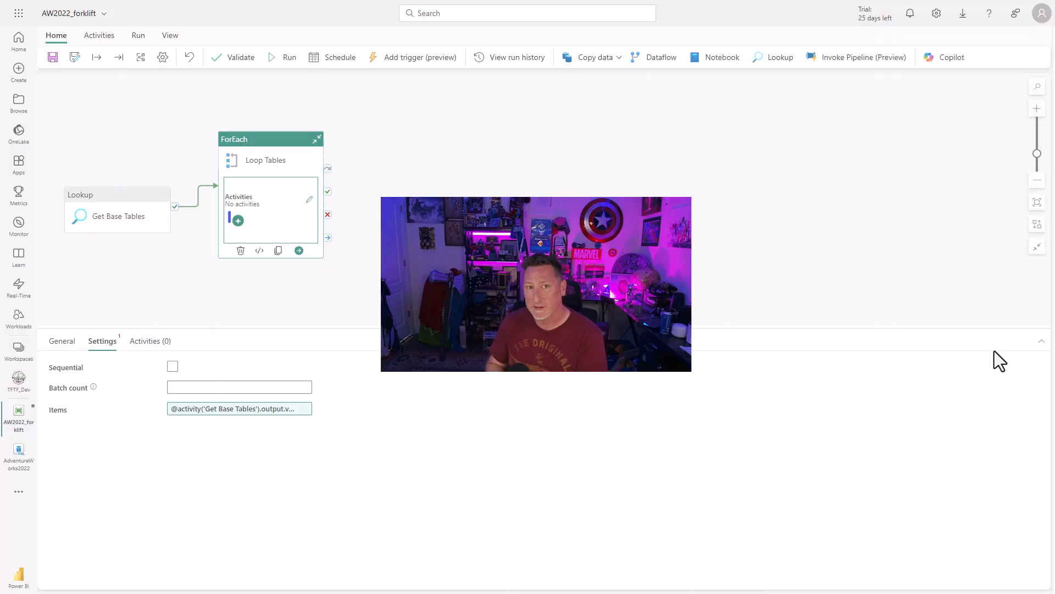
# Add a Copy data activity inside the Loop Tables ForEach and name it Onprem to FabSQL.
pyautogui.click(238, 222)
pyautogui.click(279, 264)
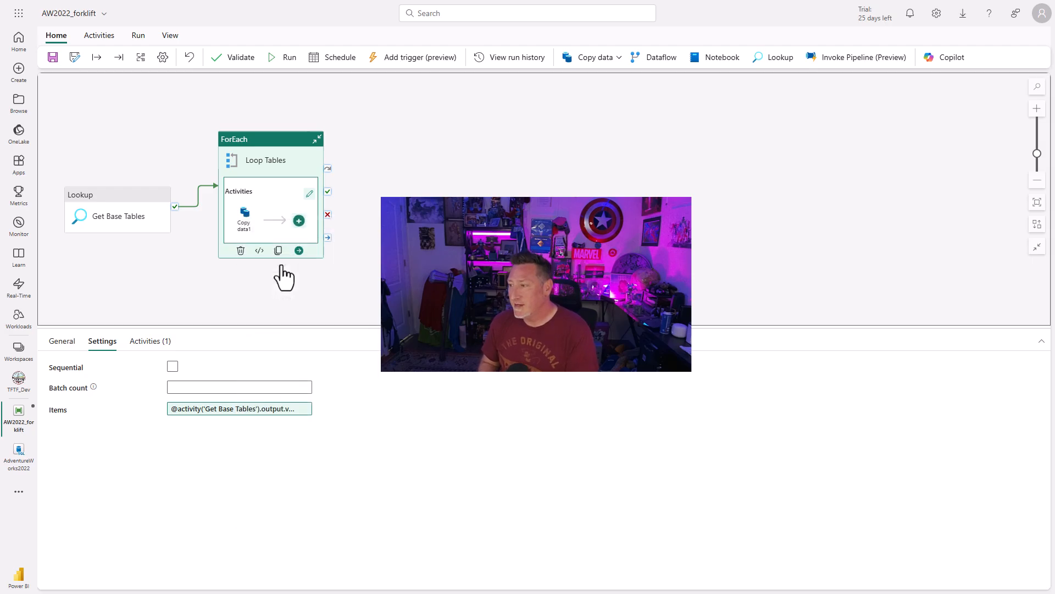
pyautogui.click(245, 217)
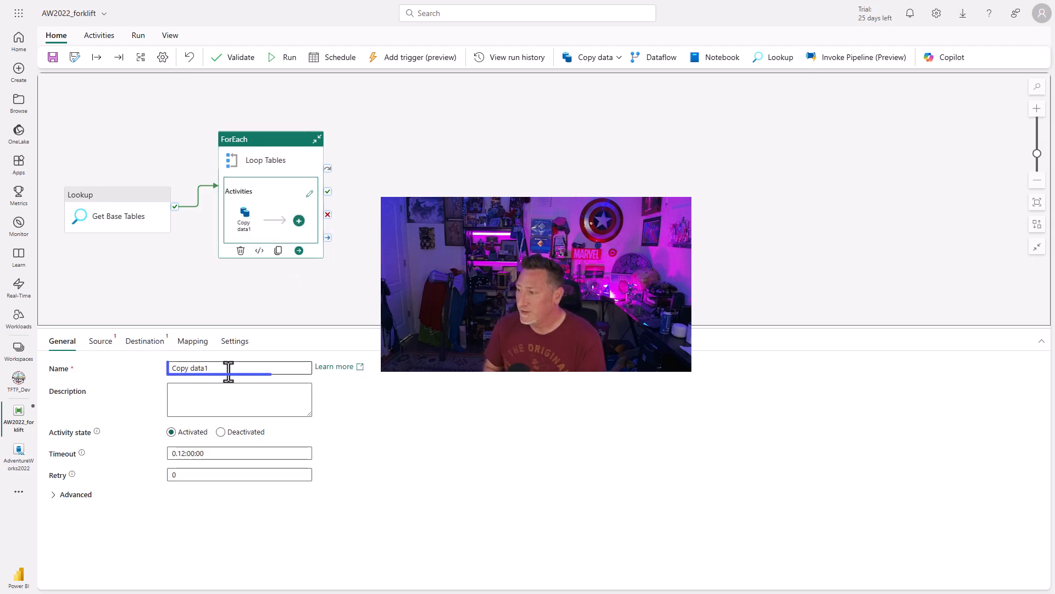
pyautogui.tripleClick(229, 369)
pyautogui.write('Onprem to ')
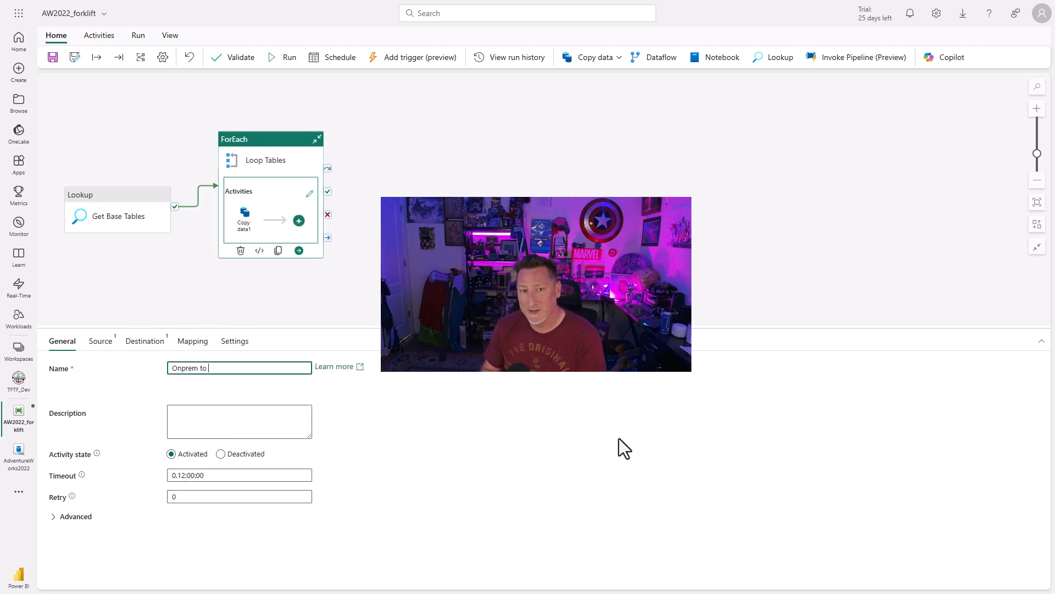
pyautogui.write('FabSQL')
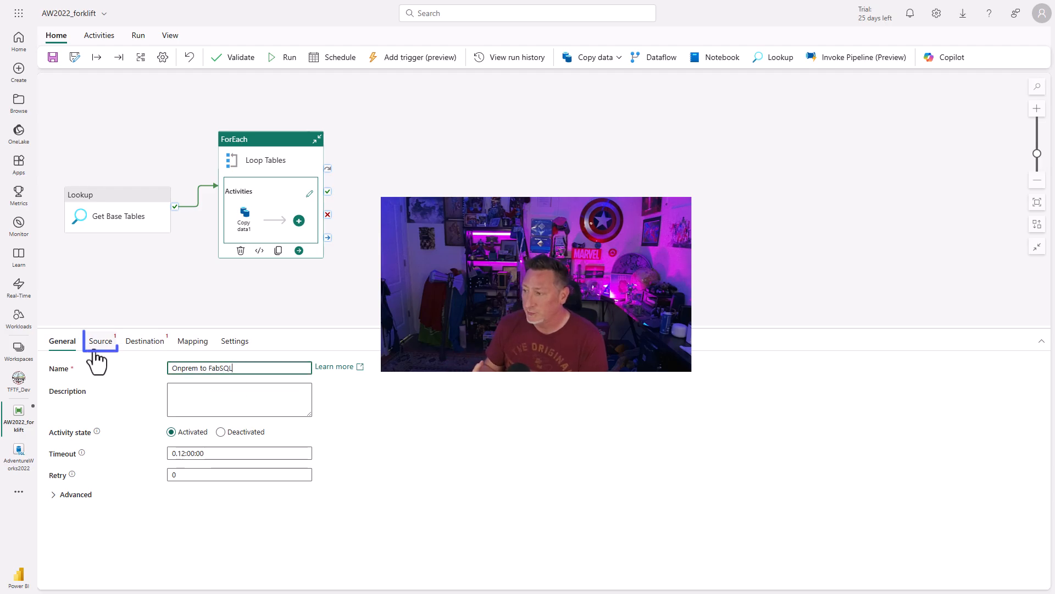
# Set the copy activity's source to the OnpremSQL2022 connection with connection type SQL server, and test the connection.
pyautogui.click(95, 352)
pyautogui.click(304, 371)
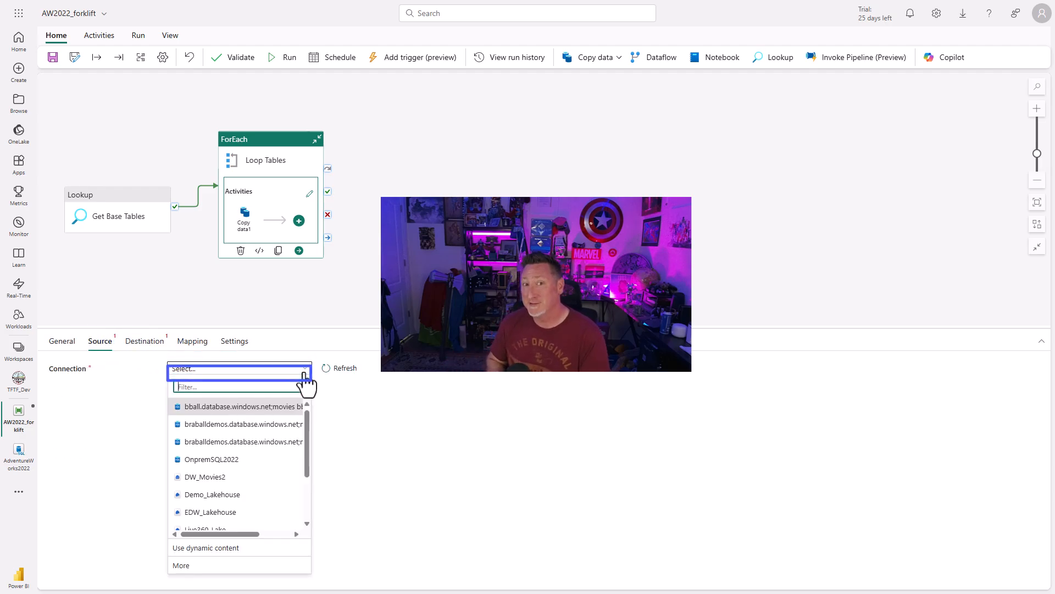
pyautogui.moveTo(308, 424); pyautogui.dragTo(315, 432)
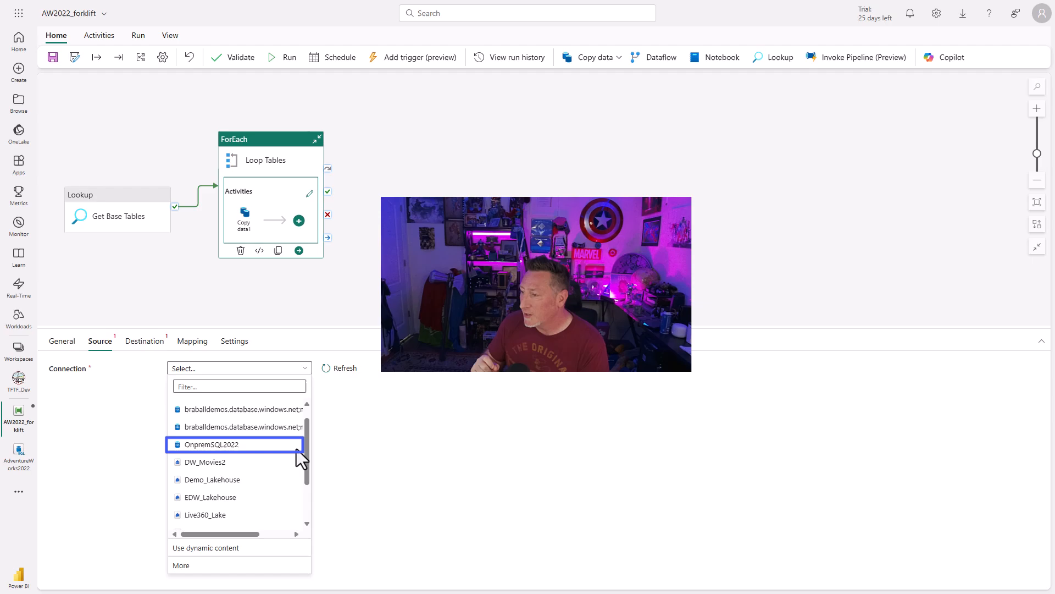
pyautogui.click(258, 446)
pyautogui.click(305, 389)
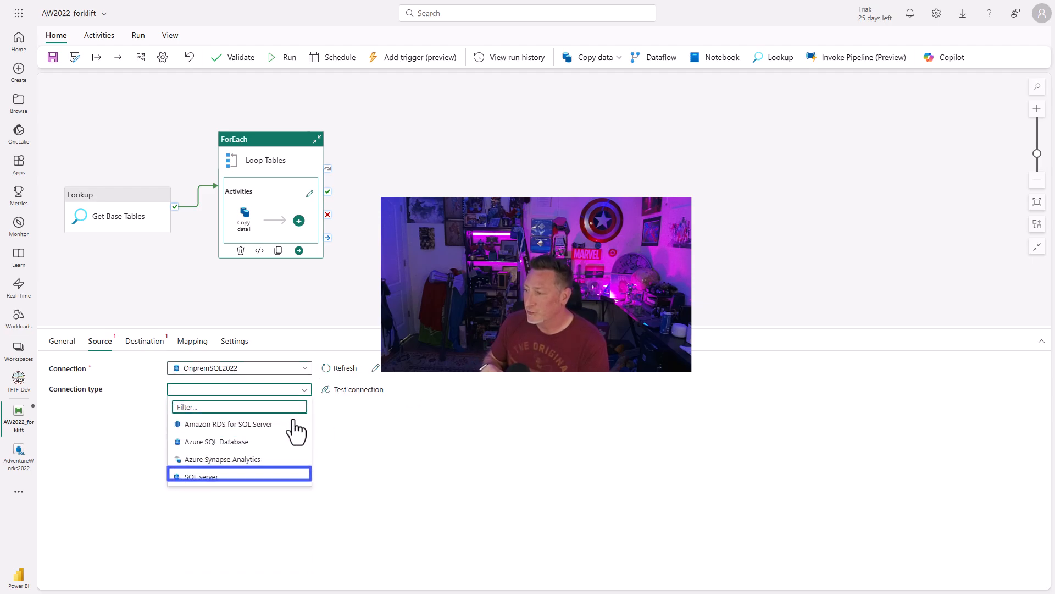
pyautogui.click(240, 479)
pyautogui.click(357, 391)
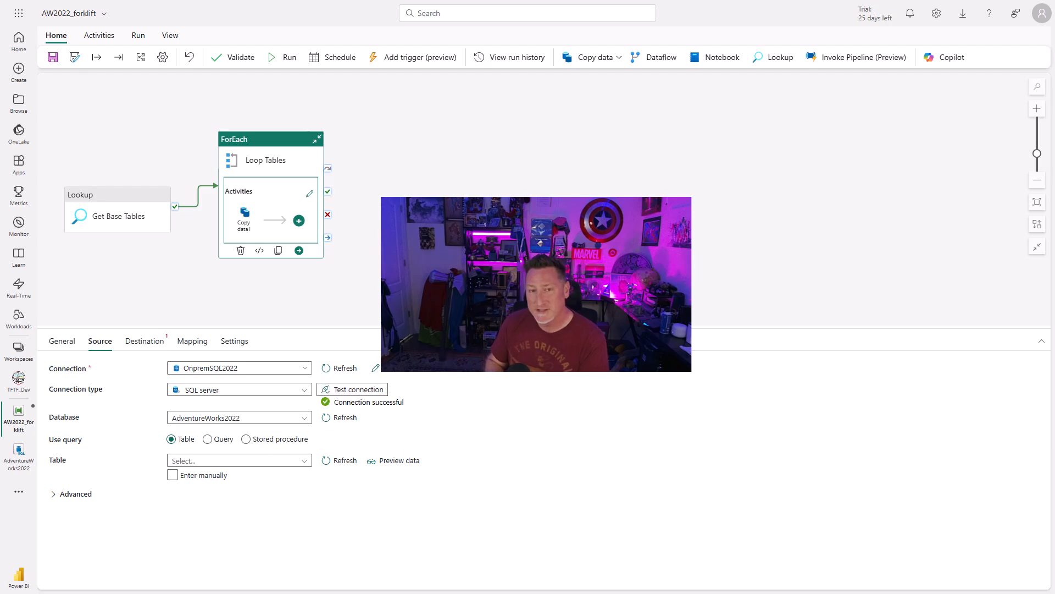
pyautogui.click(173, 475)
pyautogui.click(238, 461)
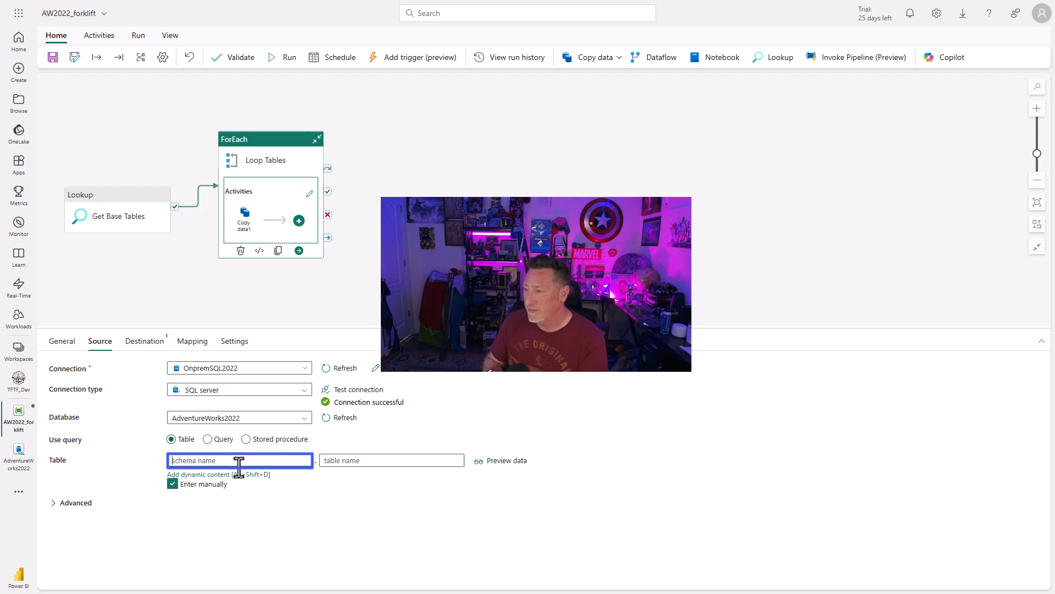
pyautogui.click(237, 475)
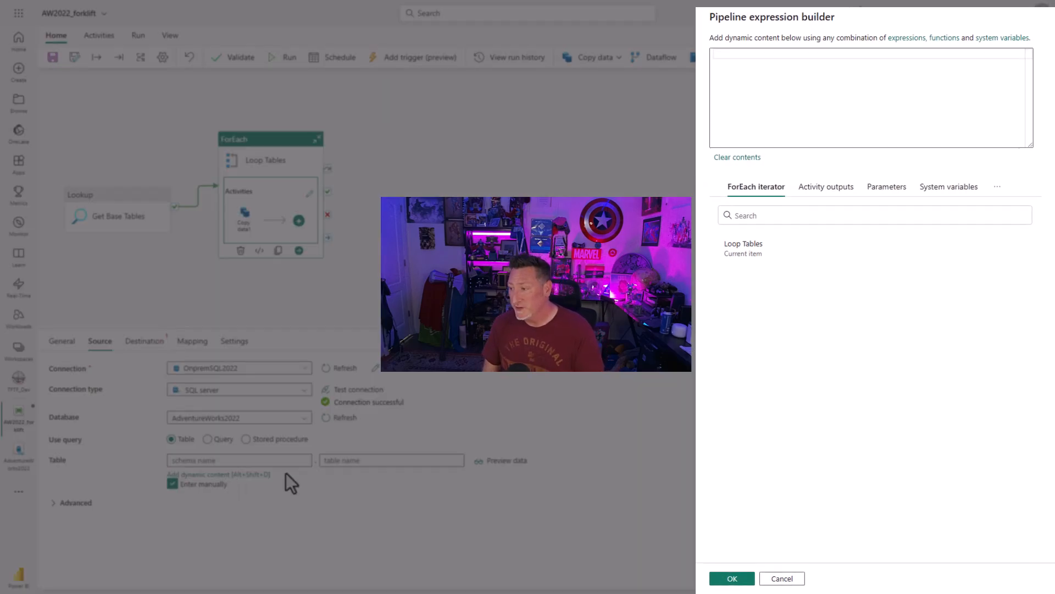
pyautogui.click(742, 253)
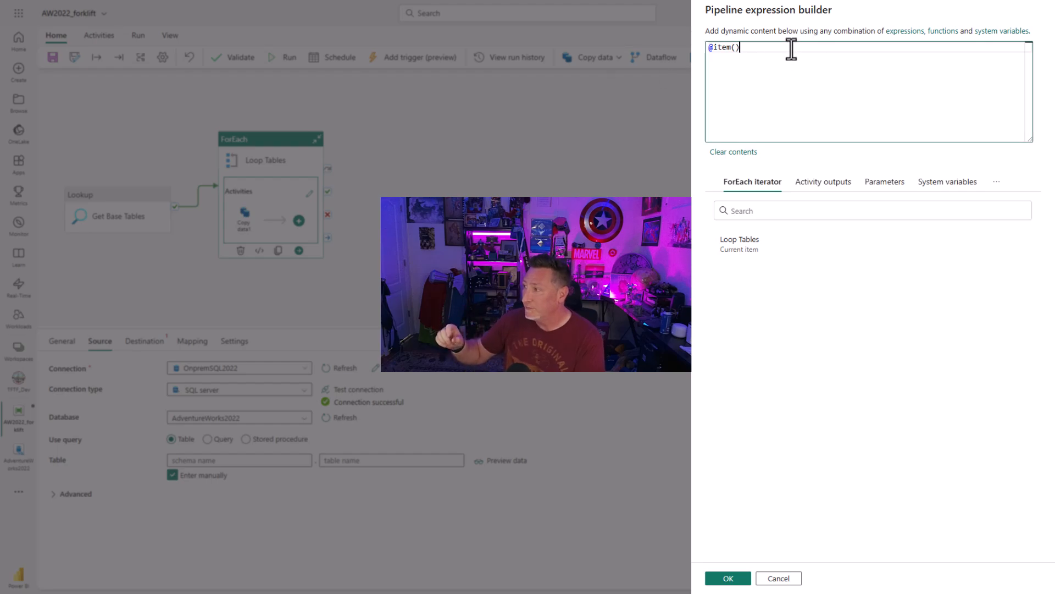
pyautogui.write('.sc')
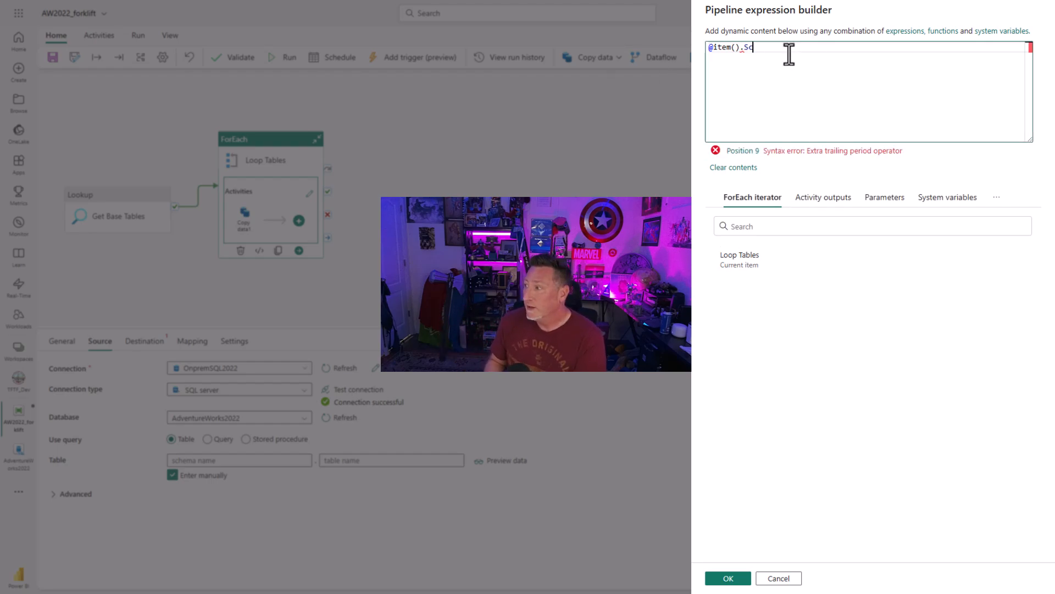
pyautogui.write('hema')
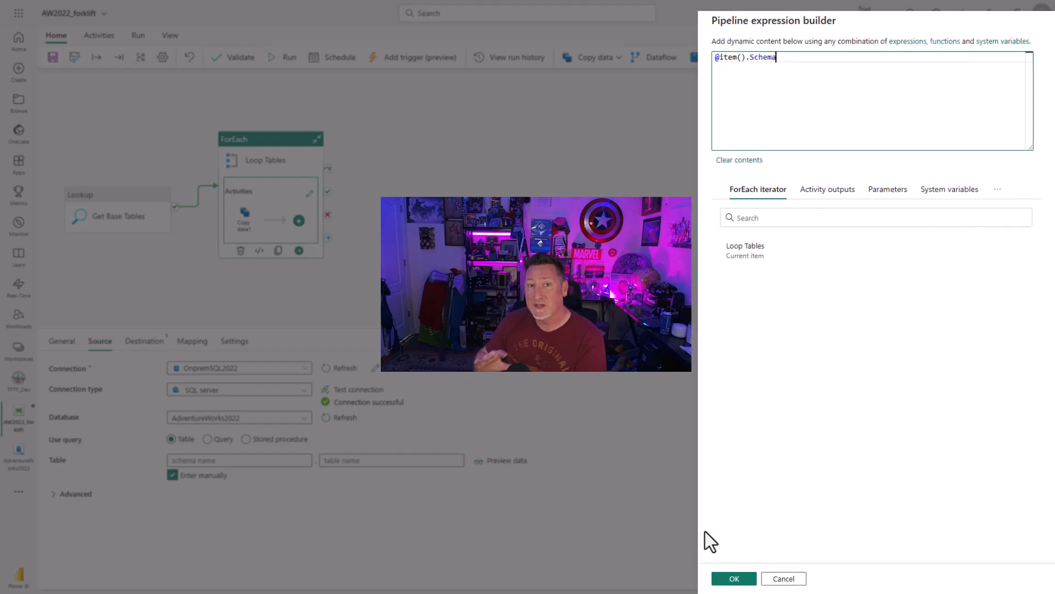
pyautogui.click(728, 578)
pyautogui.click(374, 466)
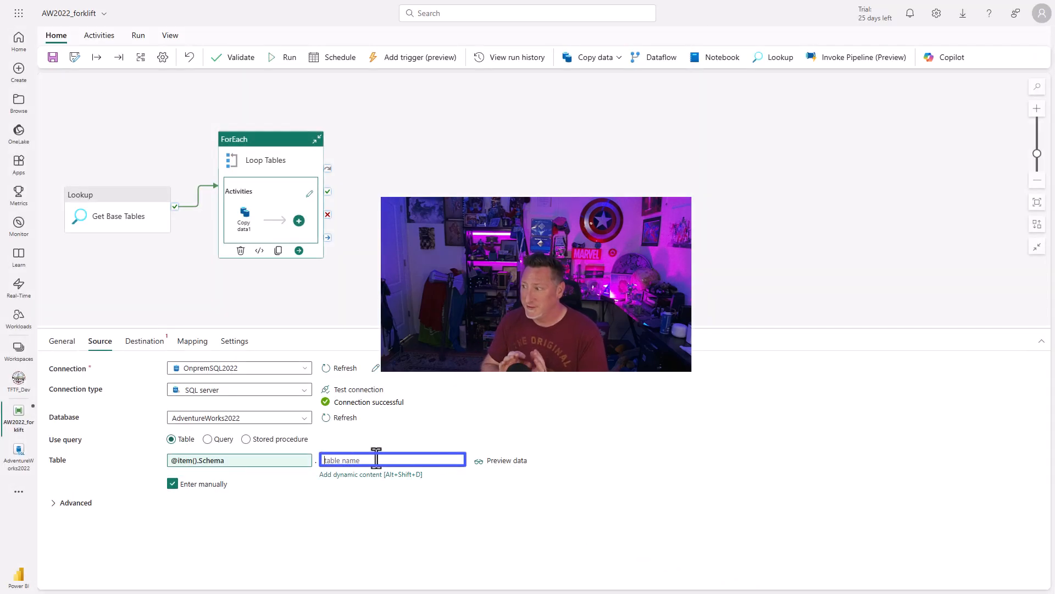
pyautogui.click(374, 473)
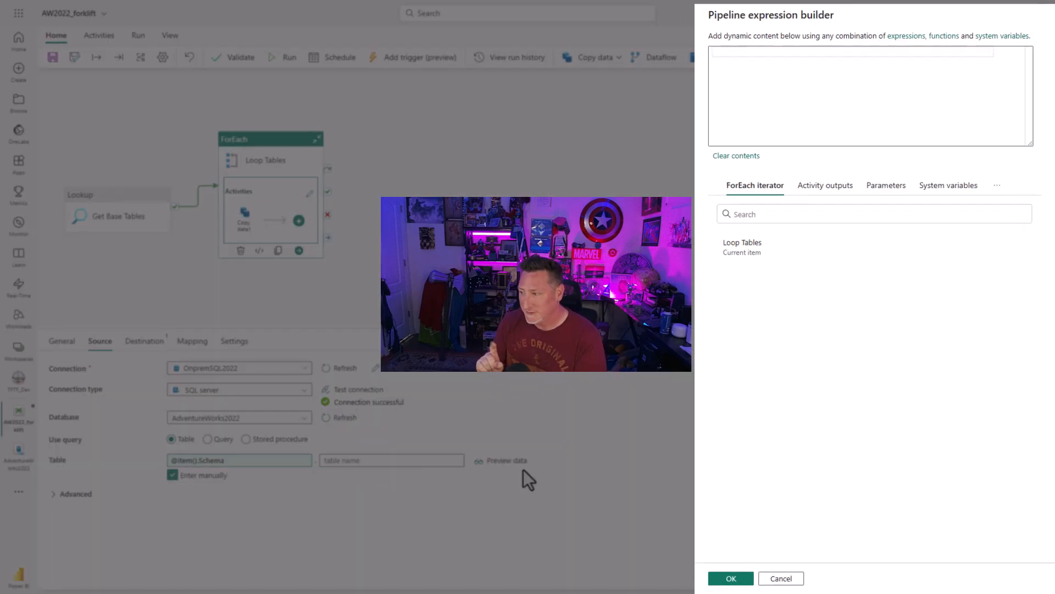
pyautogui.click(740, 253)
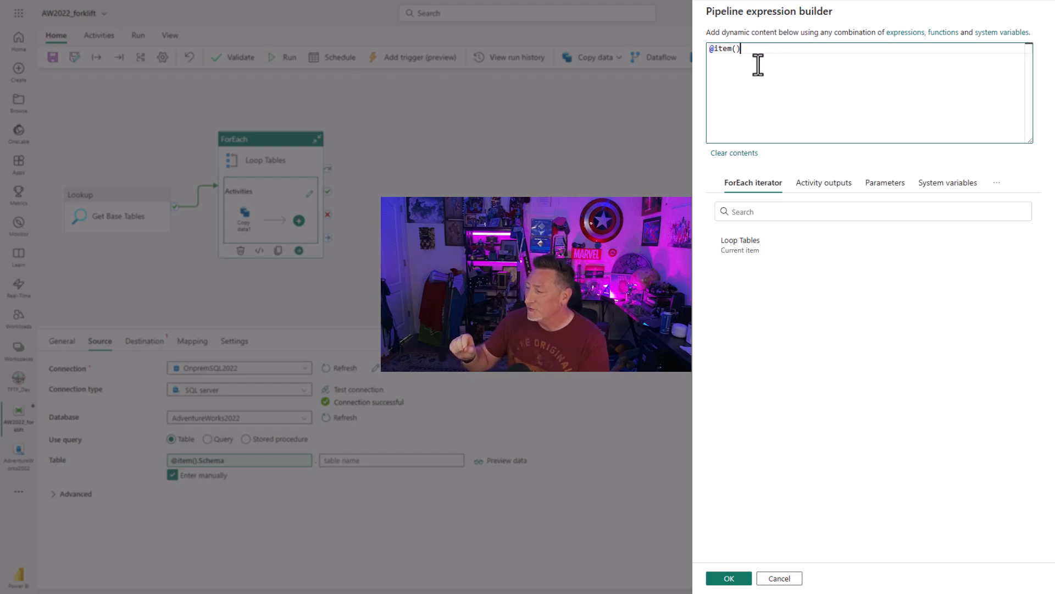
pyautogui.write('.')
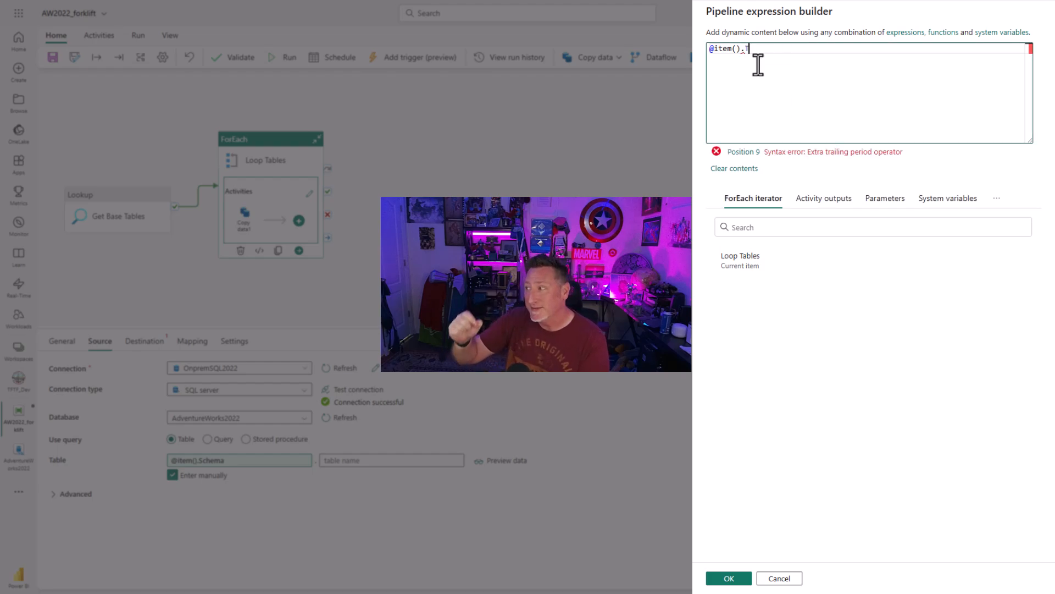
pyautogui.write('Table')
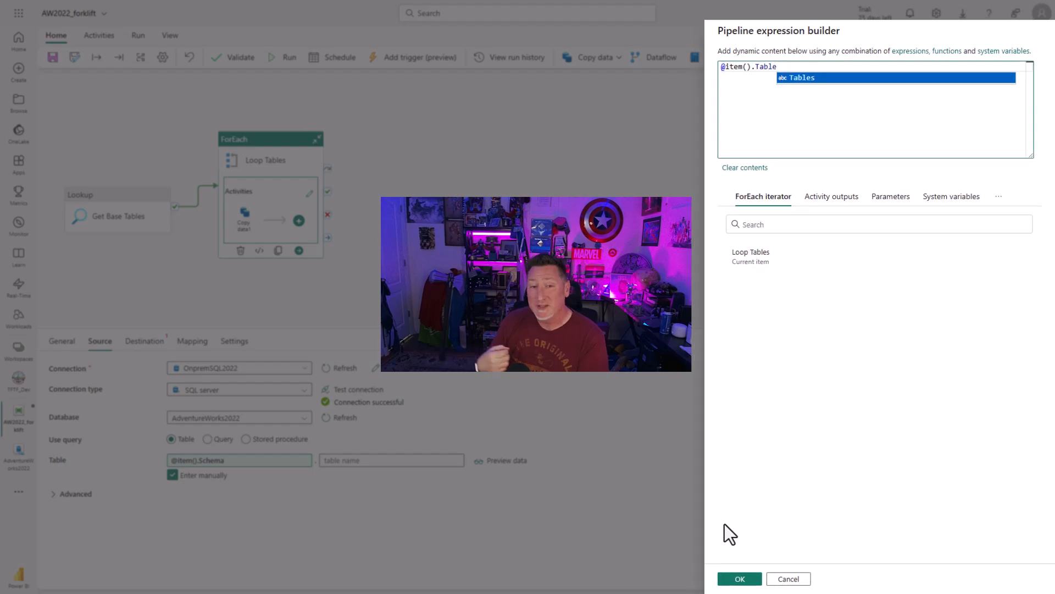
pyautogui.click(743, 578)
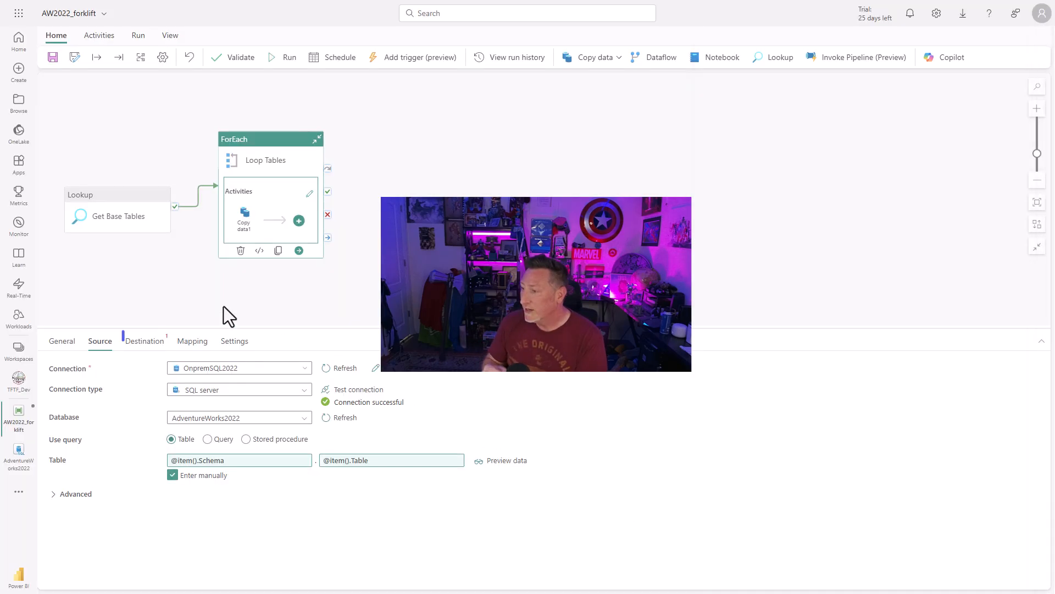
# Set the copy activity's destination to the AdventureWorks2022 SQL database from the OneLake data hub.
pyautogui.click(155, 346)
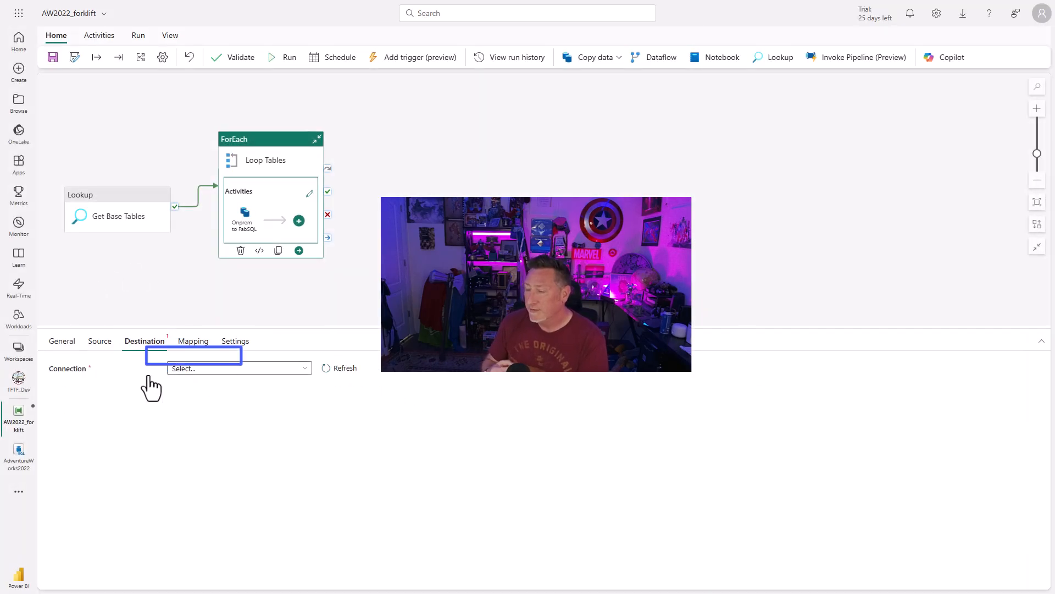
pyautogui.click(306, 371)
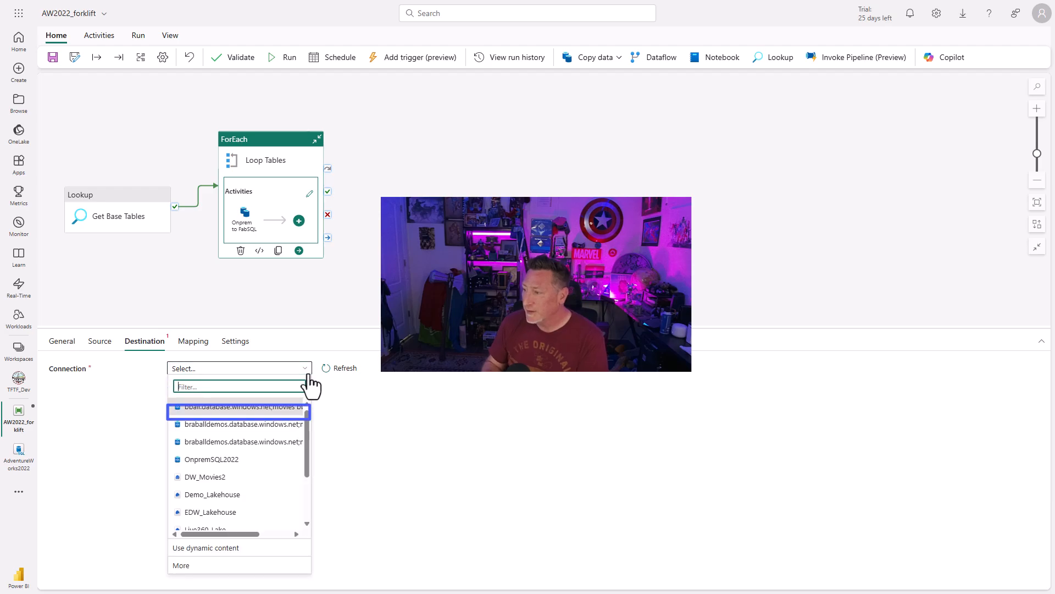
pyautogui.click(242, 563)
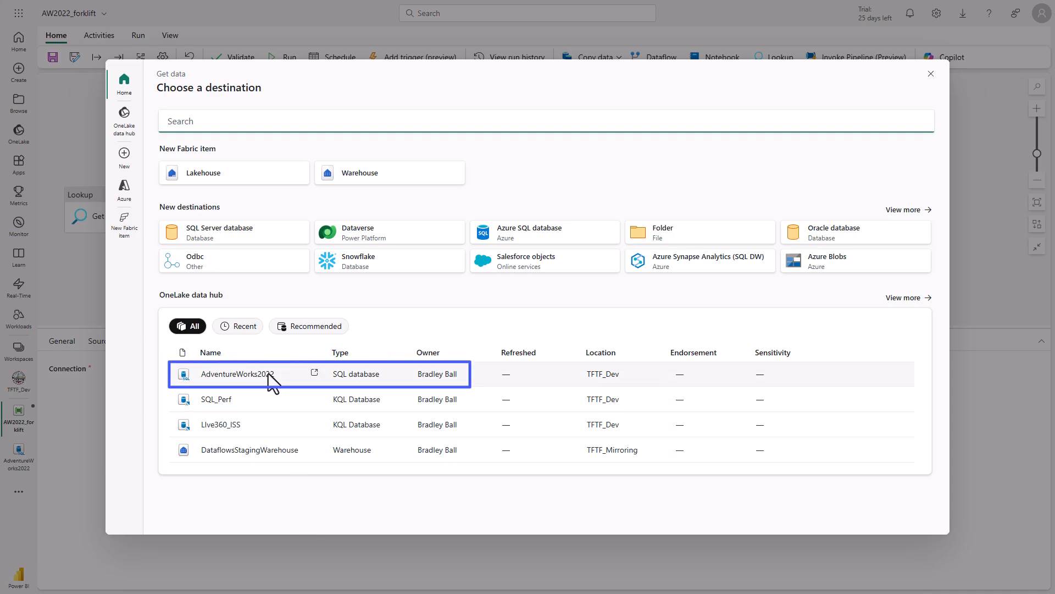
pyautogui.click(272, 377)
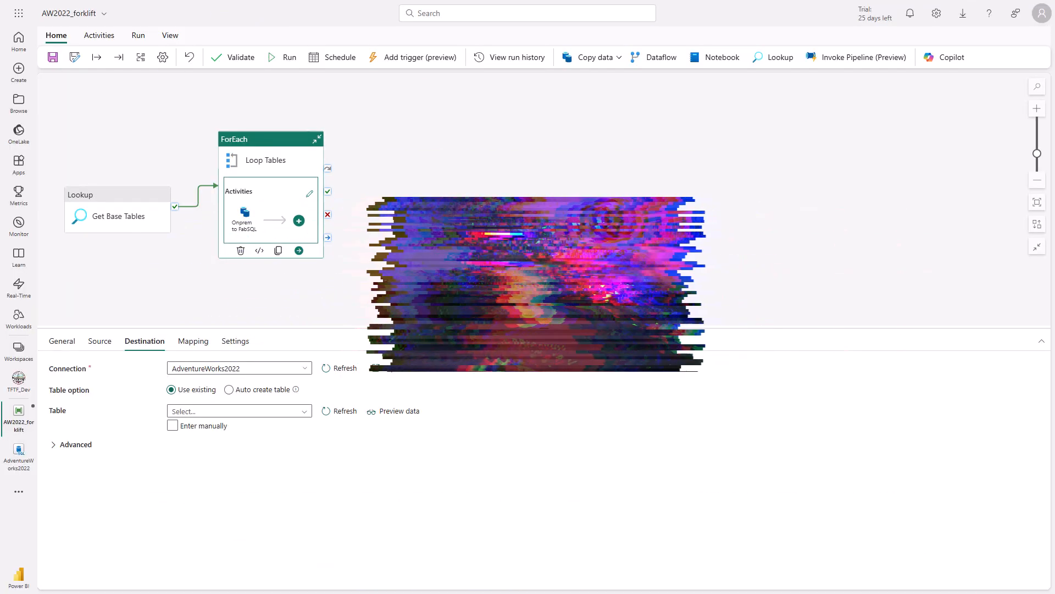
pyautogui.click(228, 389)
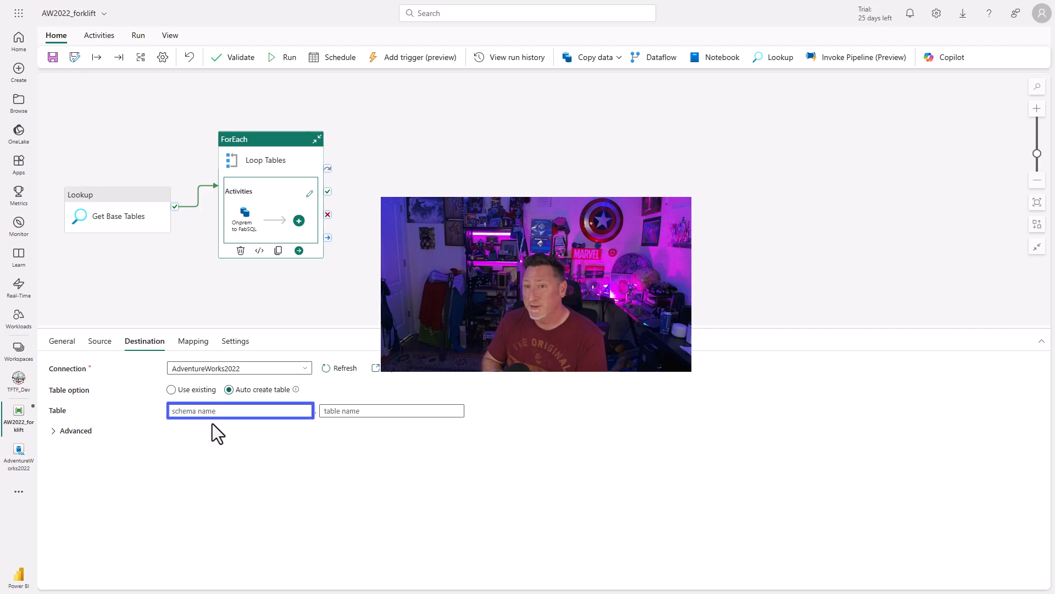
pyautogui.click(220, 425)
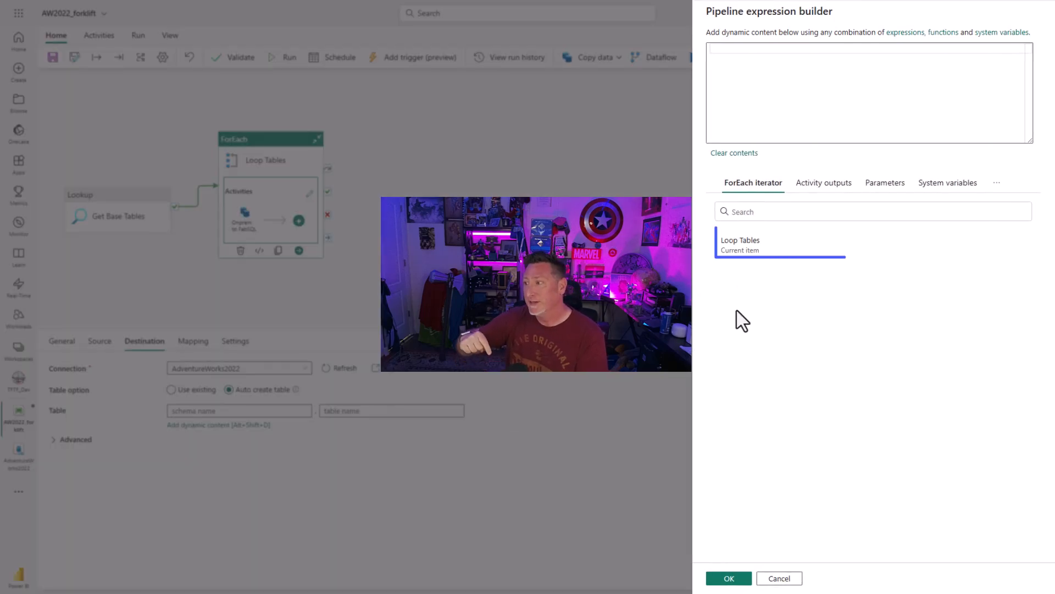
pyautogui.click(739, 248)
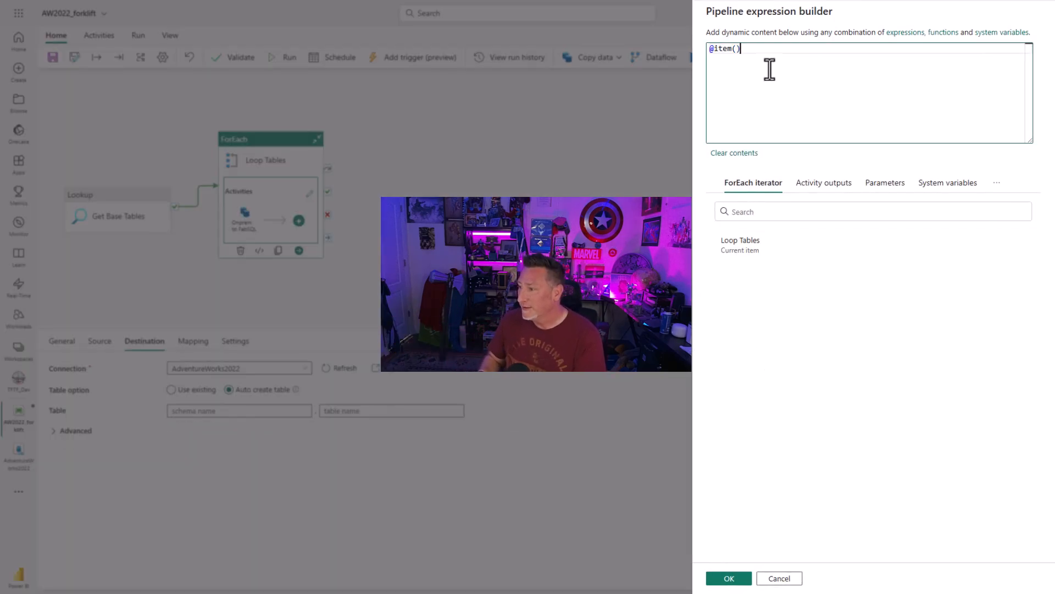
pyautogui.write('.C')
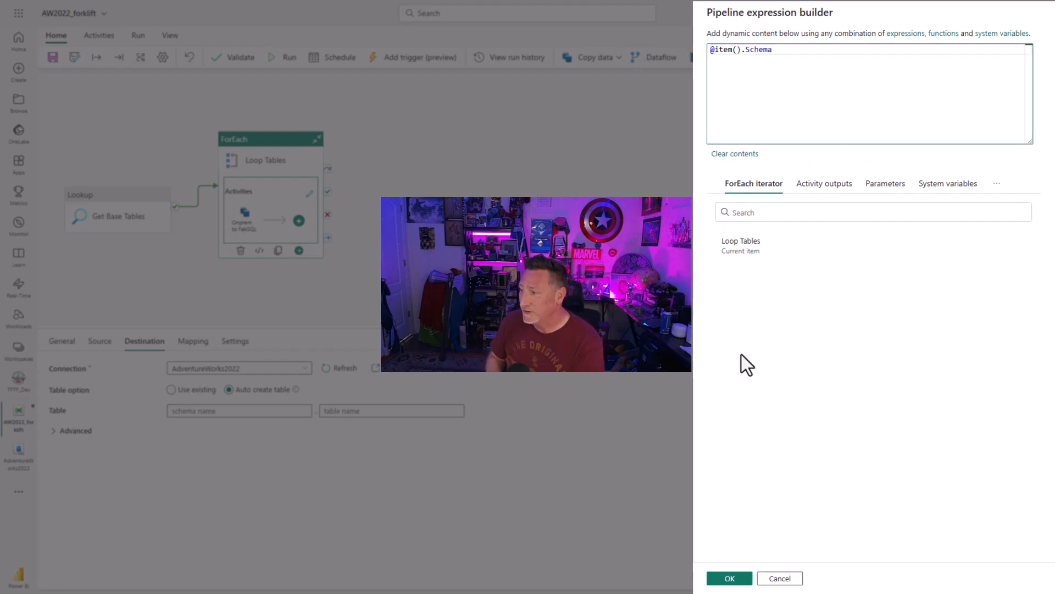
pyautogui.click(737, 578)
pyautogui.click(418, 411)
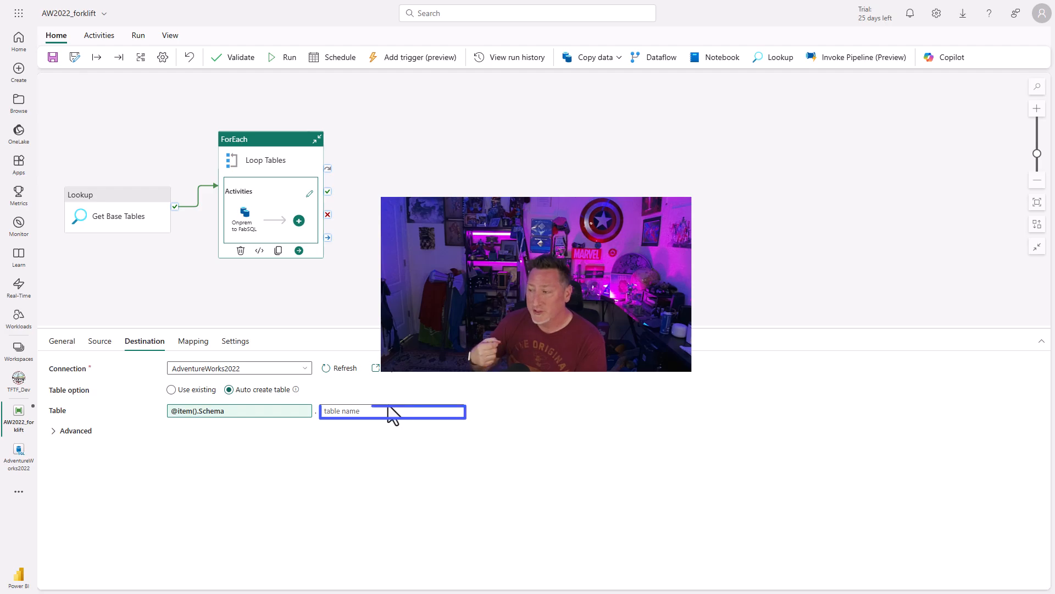
pyautogui.click(379, 425)
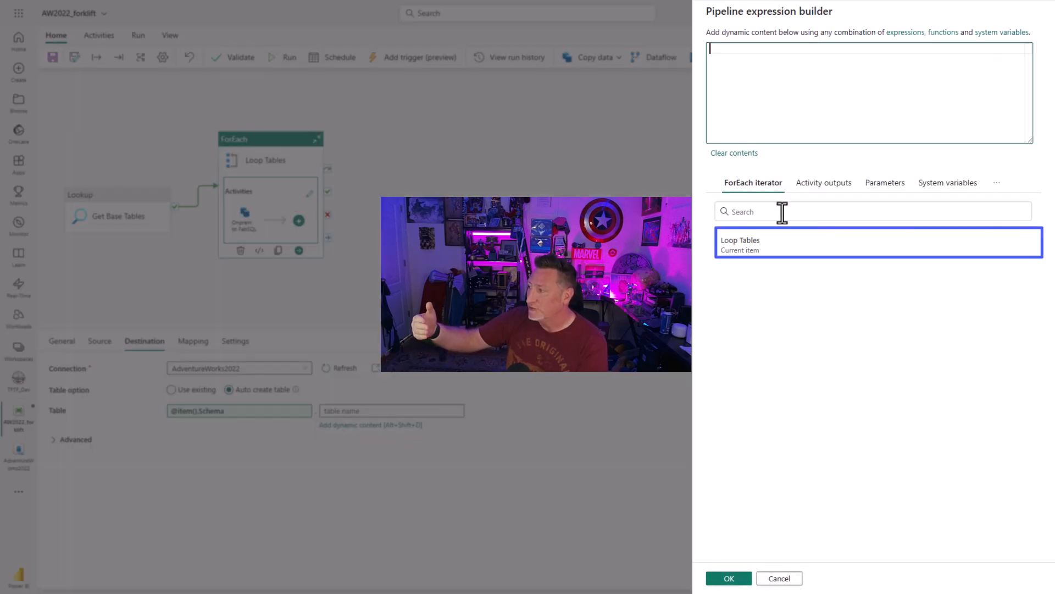
pyautogui.click(779, 242)
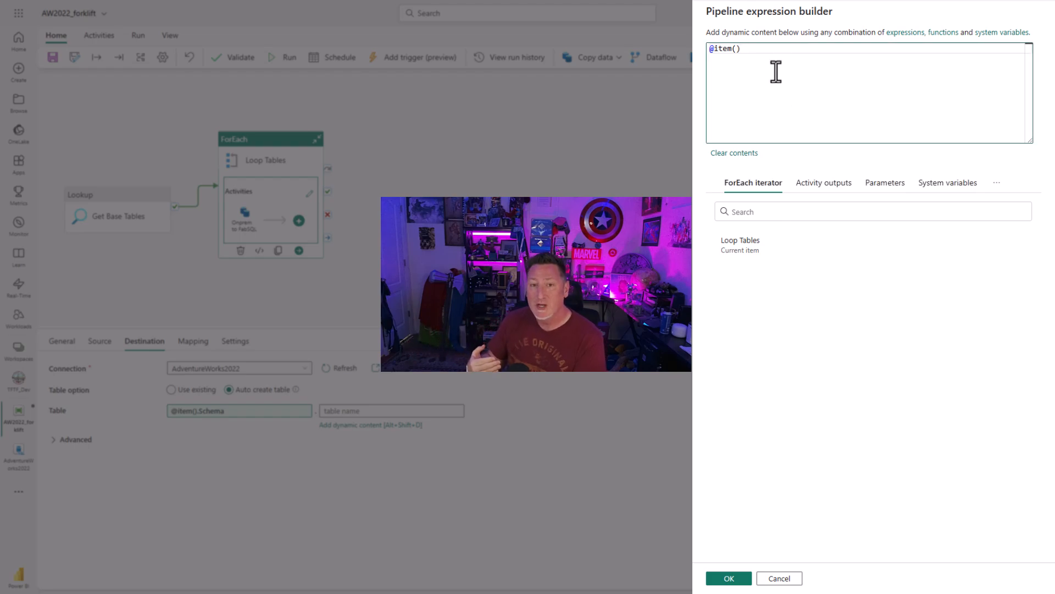
pyautogui.write('.Table')
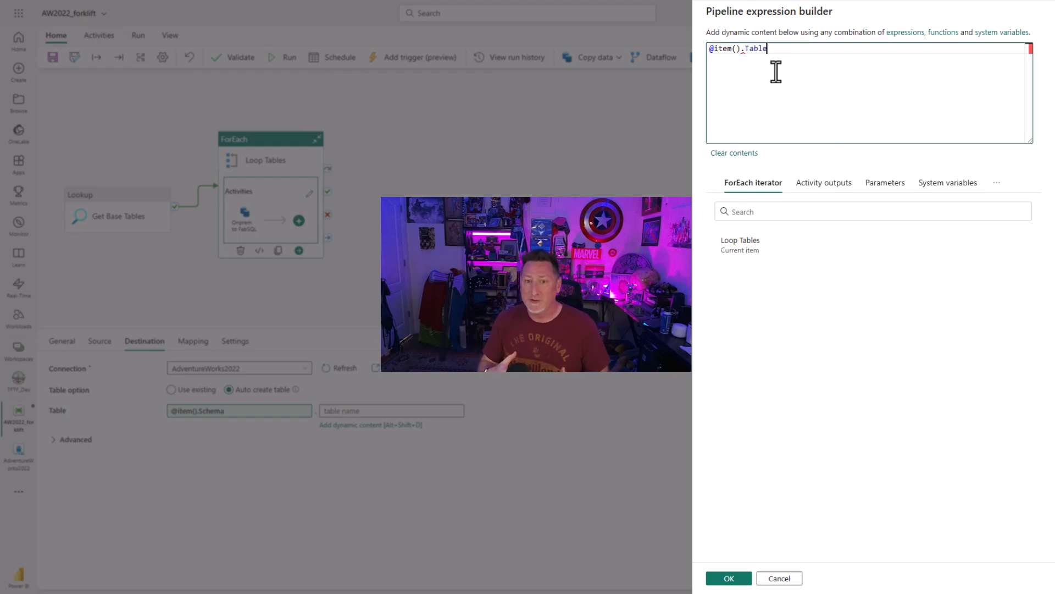
pyautogui.click(738, 578)
pyautogui.click(752, 581)
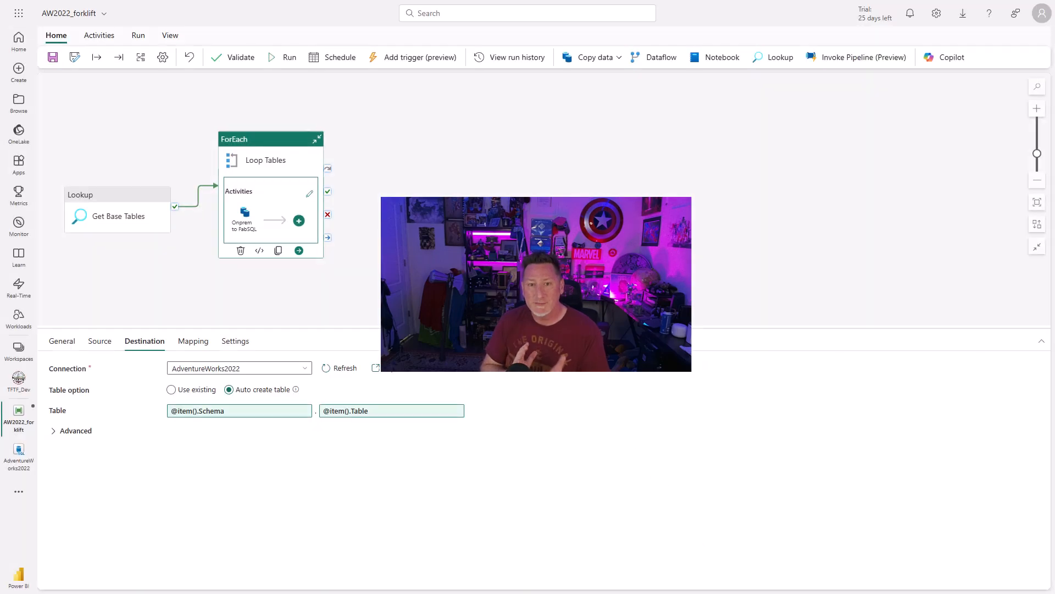
# Run the AW2022_forklift pipeline and monitor its activity runs, refreshing the run status.
pyautogui.click(280, 57)
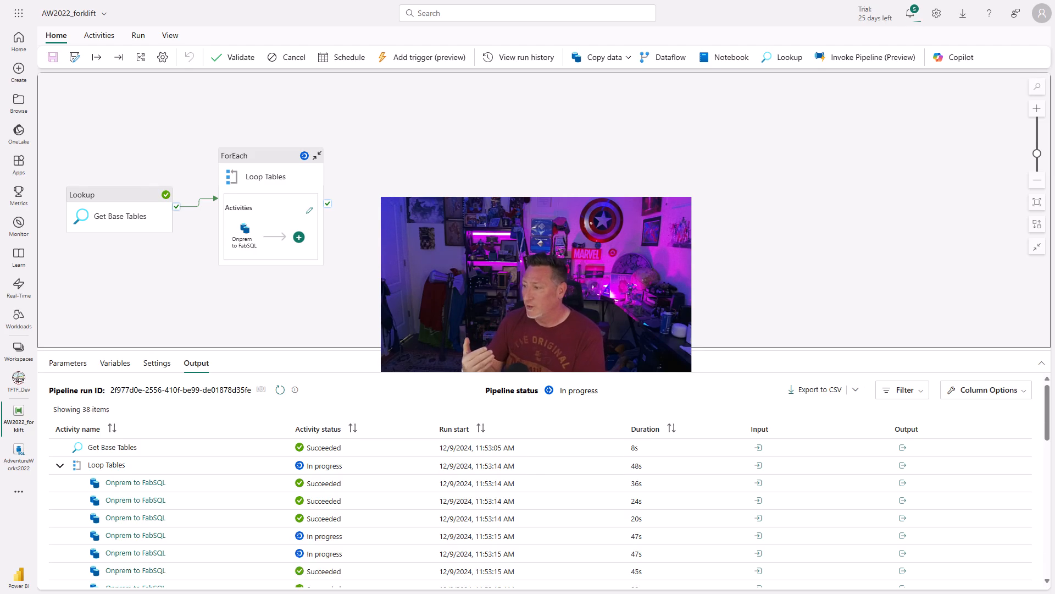
pyautogui.moveTo(762, 349); pyautogui.dragTo(762, 94)
pyautogui.moveTo(1037, 212); pyautogui.dragTo(1039, 448)
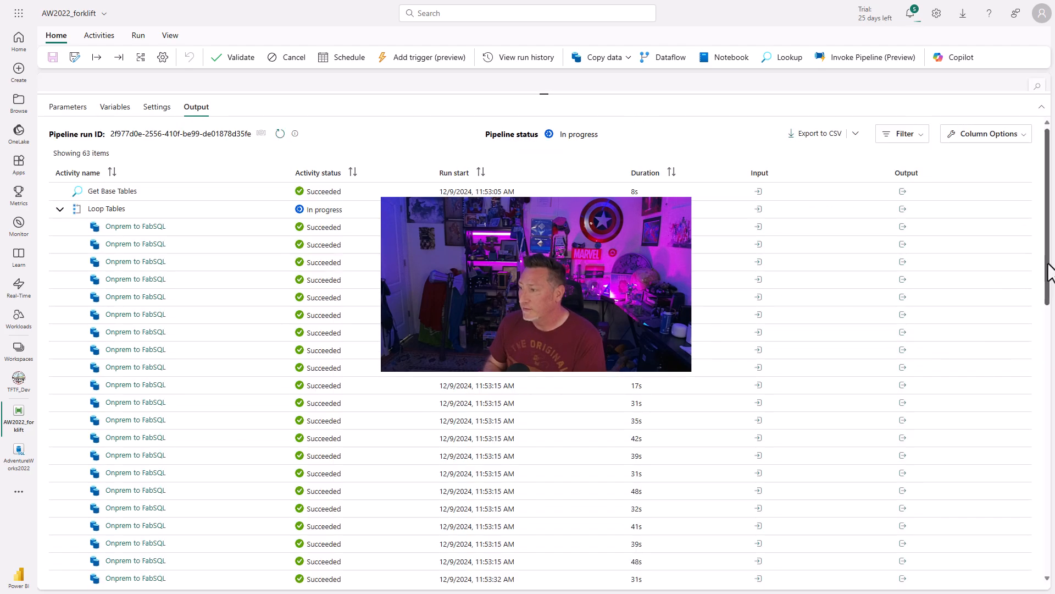
pyautogui.moveTo(1049, 271); pyautogui.dragTo(1054, 562)
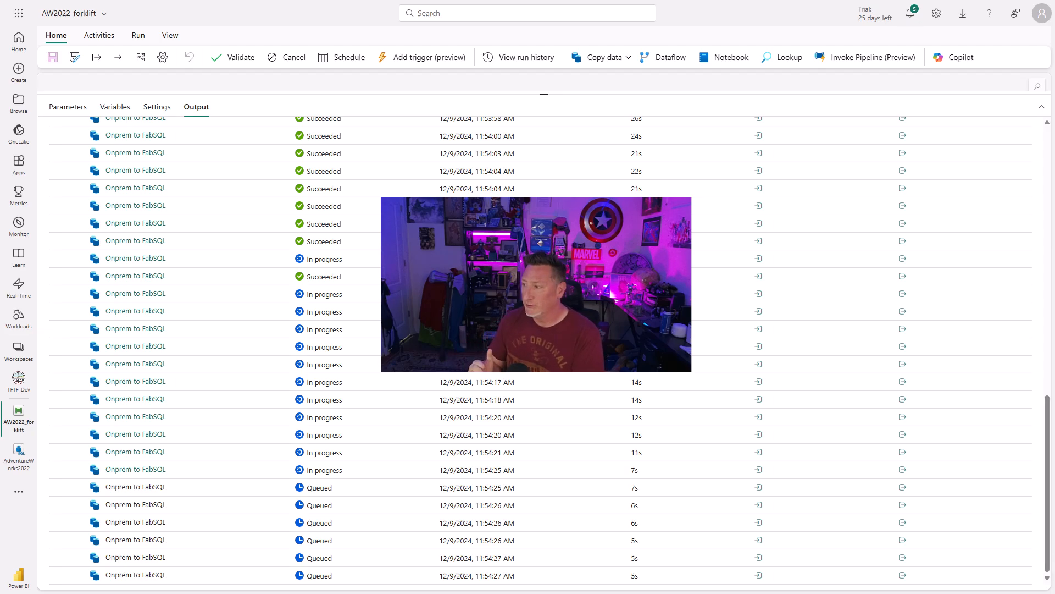
pyautogui.moveTo(1049, 401); pyautogui.dragTo(1033, 127)
pyautogui.click(280, 137)
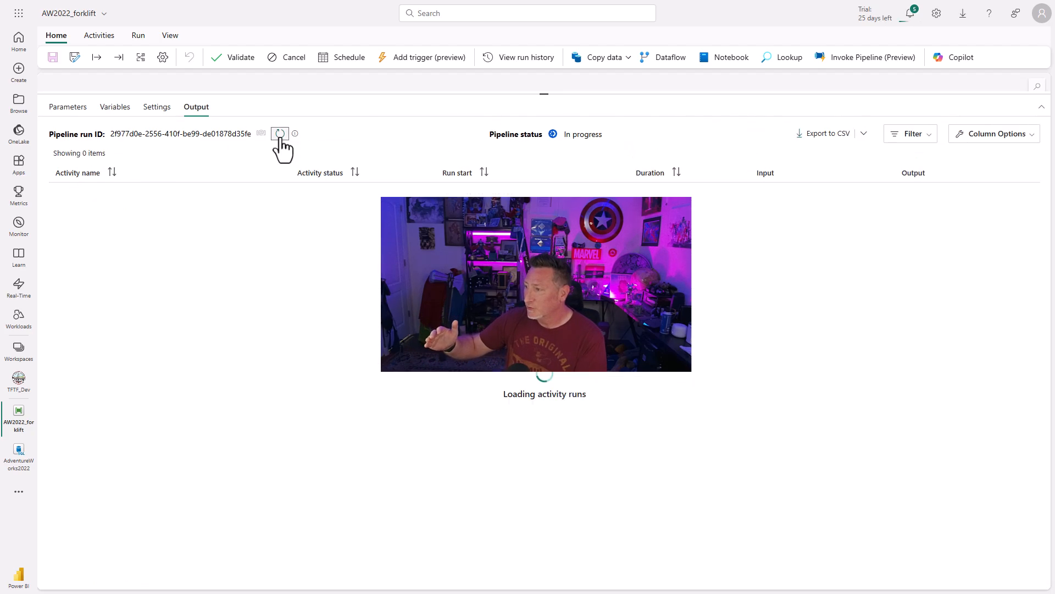
pyautogui.moveTo(1049, 209); pyautogui.dragTo(1027, 488)
pyautogui.moveTo(1049, 440); pyautogui.dragTo(1043, 156)
pyautogui.click(279, 135)
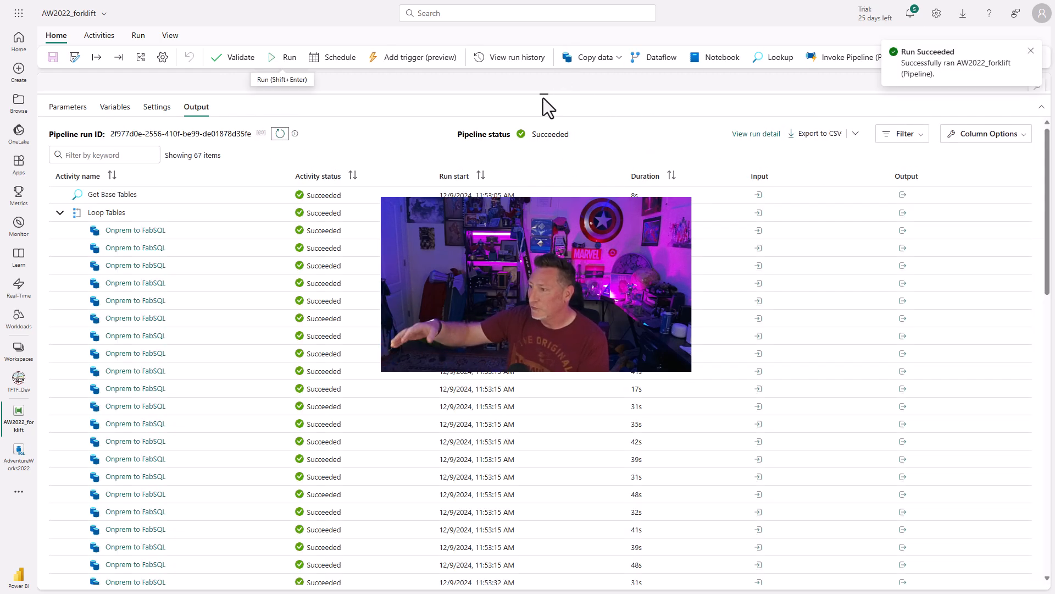
pyautogui.moveTo(543, 98); pyautogui.dragTo(547, 305)
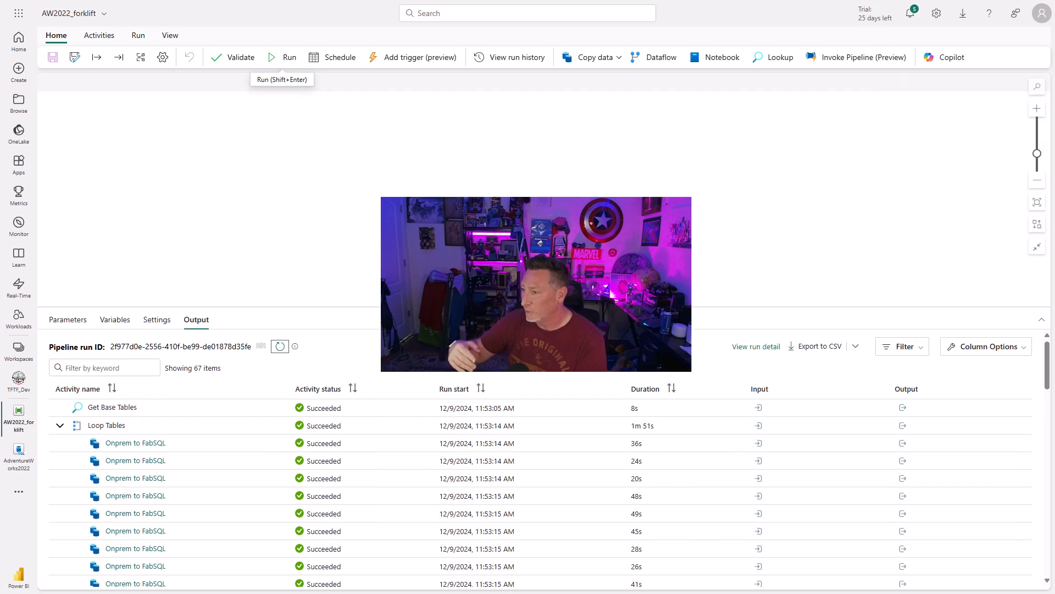
# Switch to the AdventureWorks2022 SQL database and refresh its object list.
pyautogui.click(19, 456)
pyautogui.click(166, 125)
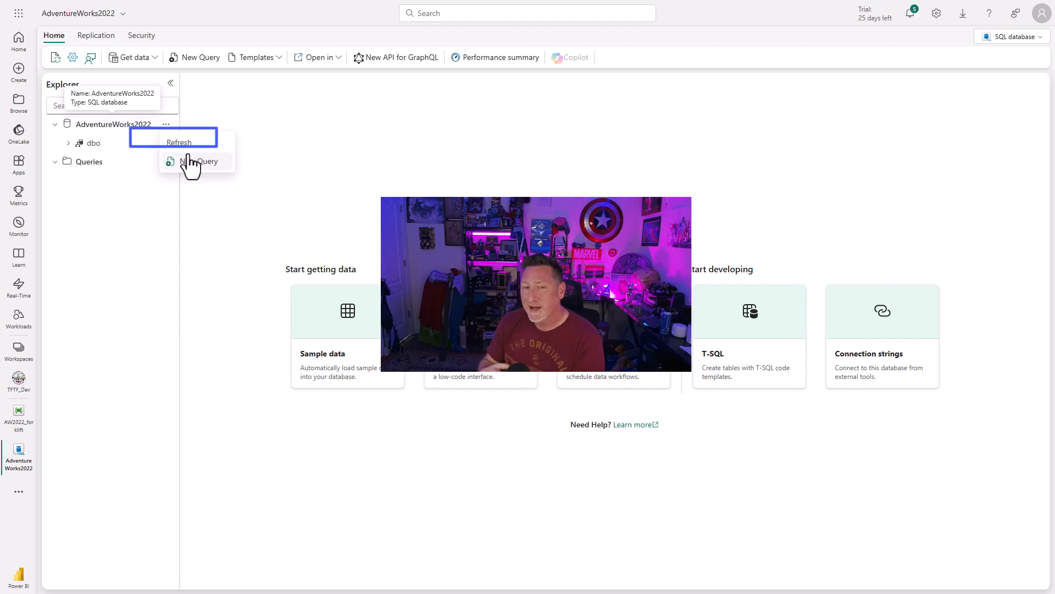
pyautogui.click(181, 143)
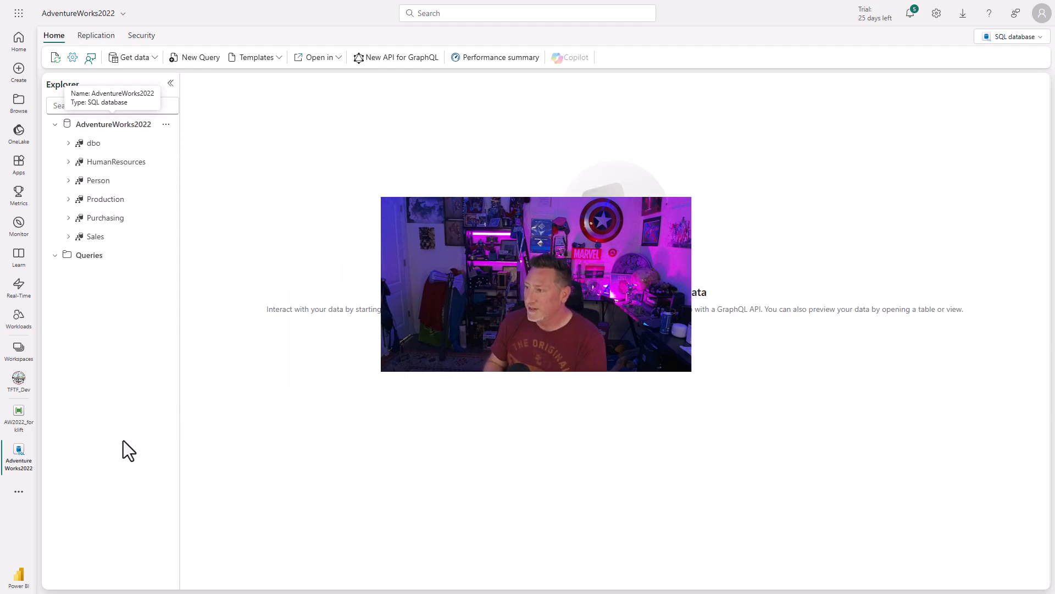
# Preview the data of the EmployeeDepartmentHistory table in the HumanResources schema.
pyautogui.click(68, 162)
pyautogui.click(81, 182)
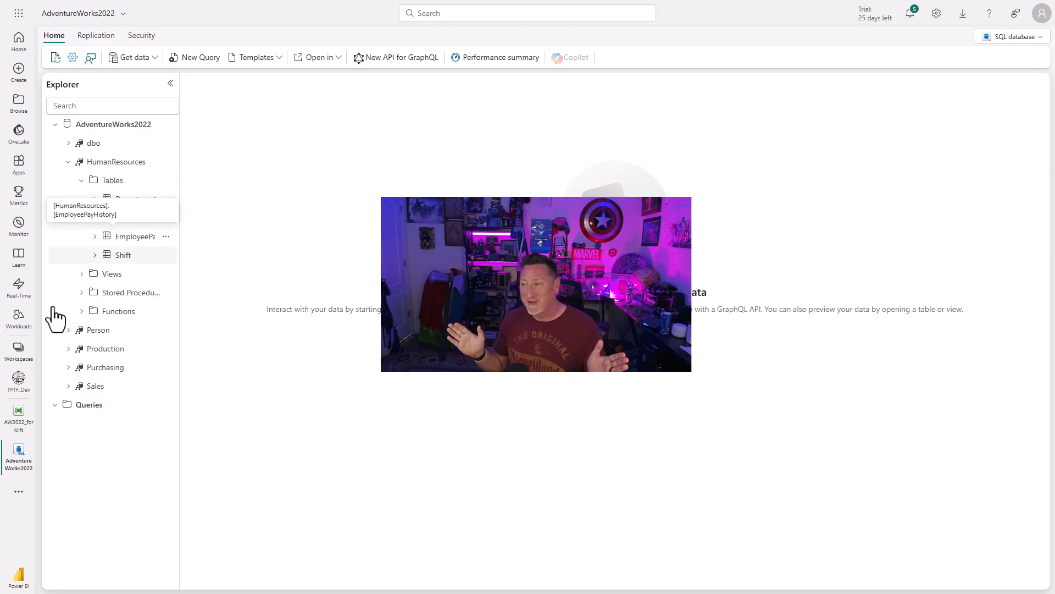
pyautogui.click(127, 218)
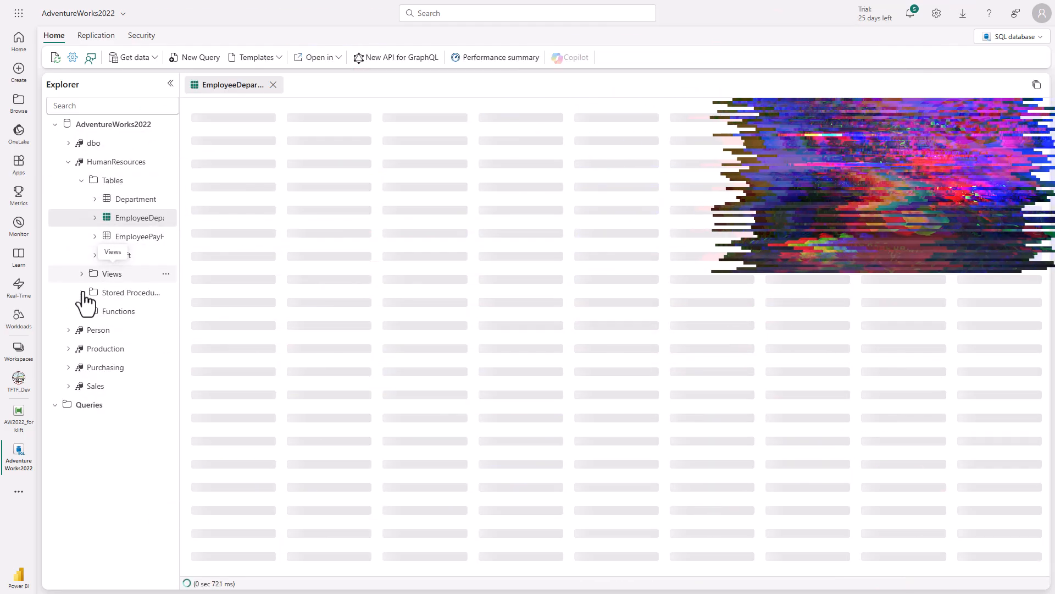
# Preview the data of the ContactType table in the Person schema.
pyautogui.click(69, 330)
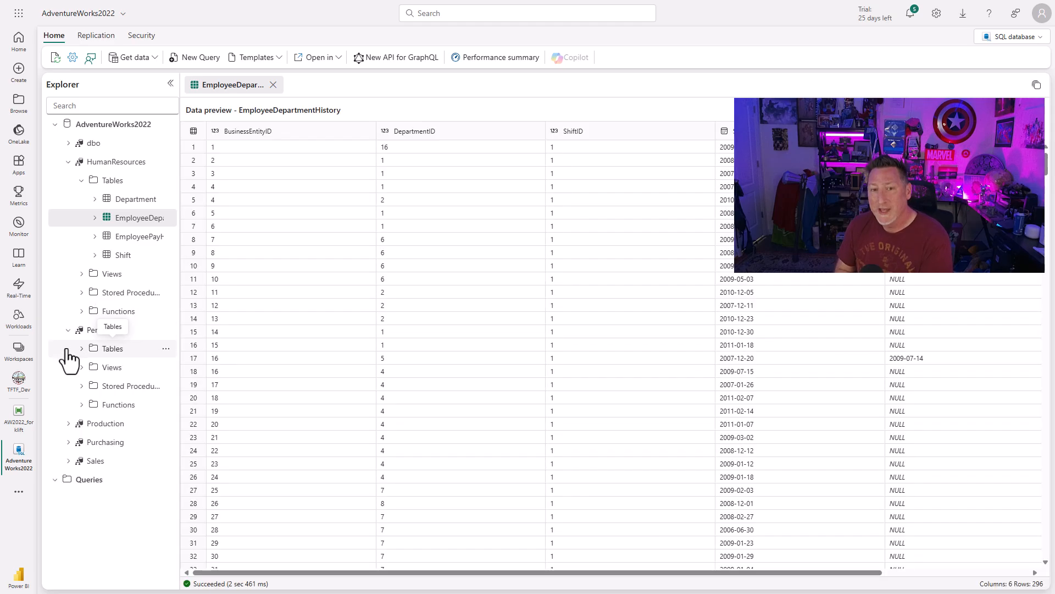
pyautogui.click(81, 349)
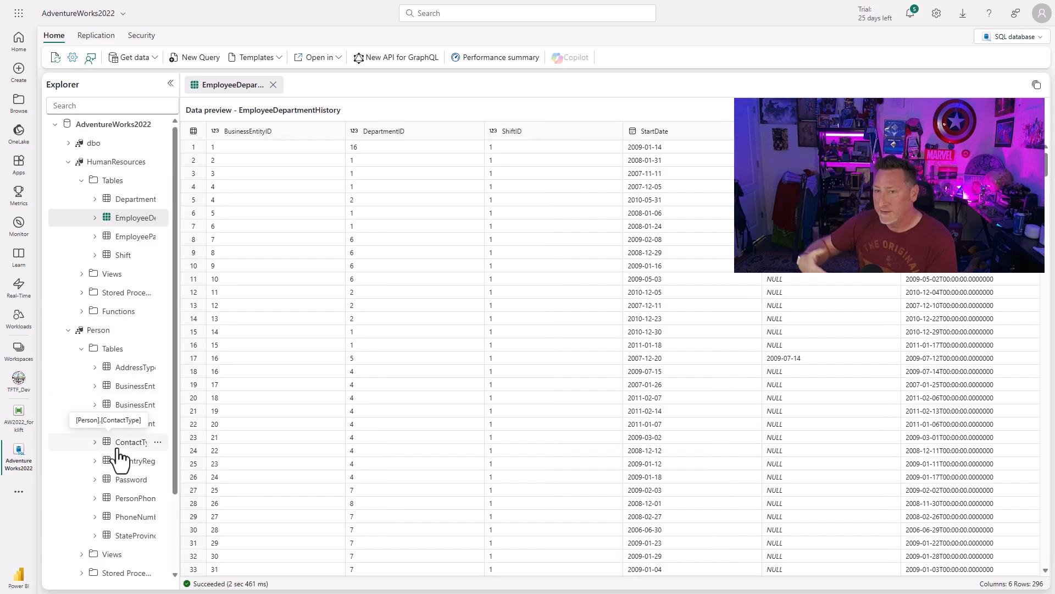
pyautogui.click(118, 446)
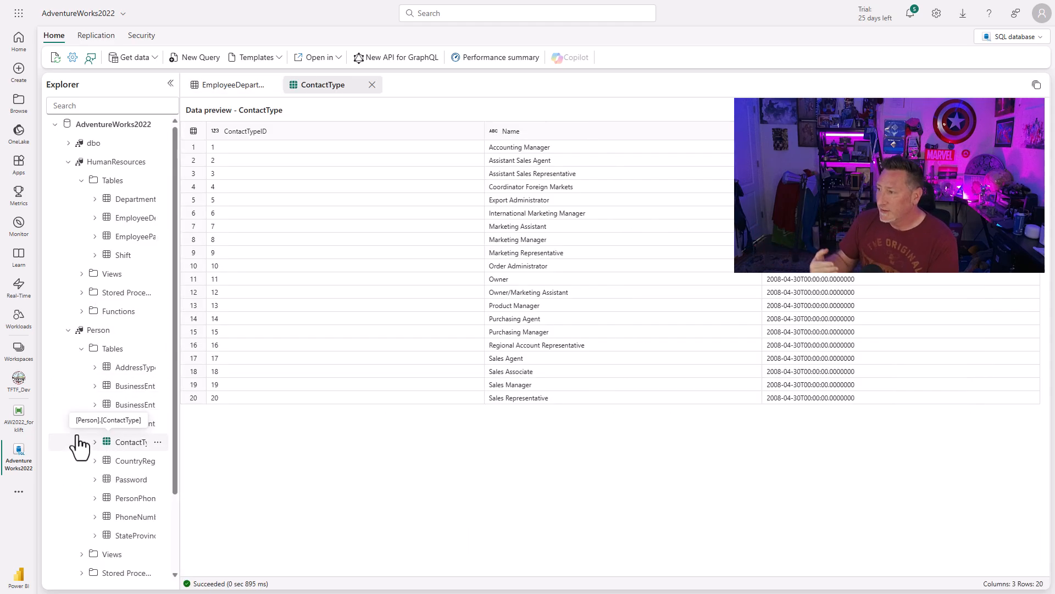
# Preview the data of the ProductDescription table in the Production schema.
pyautogui.scroll(-3, 78, 440)
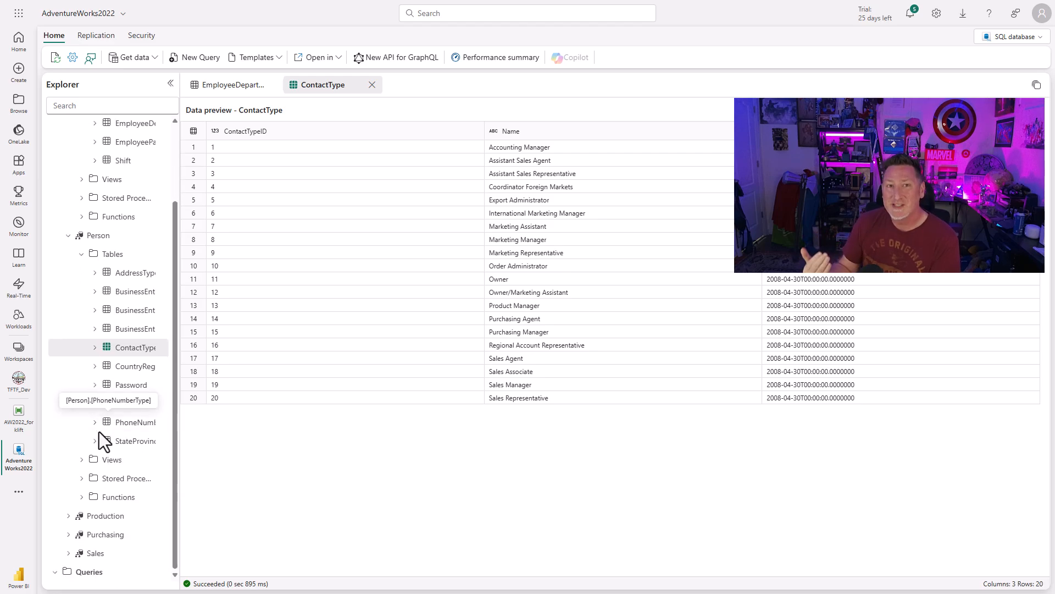
pyautogui.click(67, 518)
pyautogui.click(85, 537)
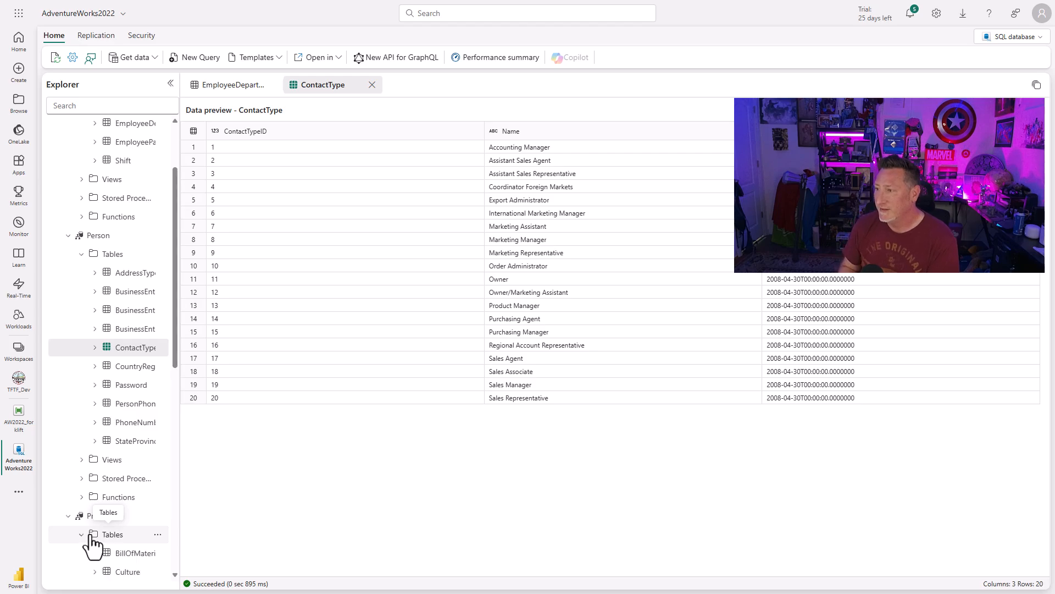
pyautogui.scroll(-8, 90, 516)
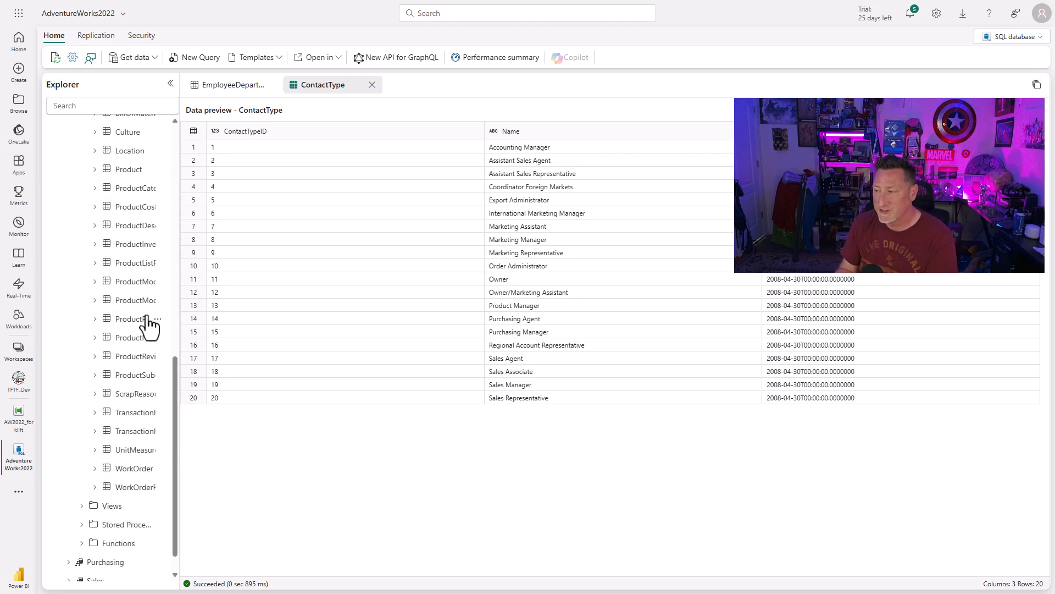
pyautogui.click(133, 227)
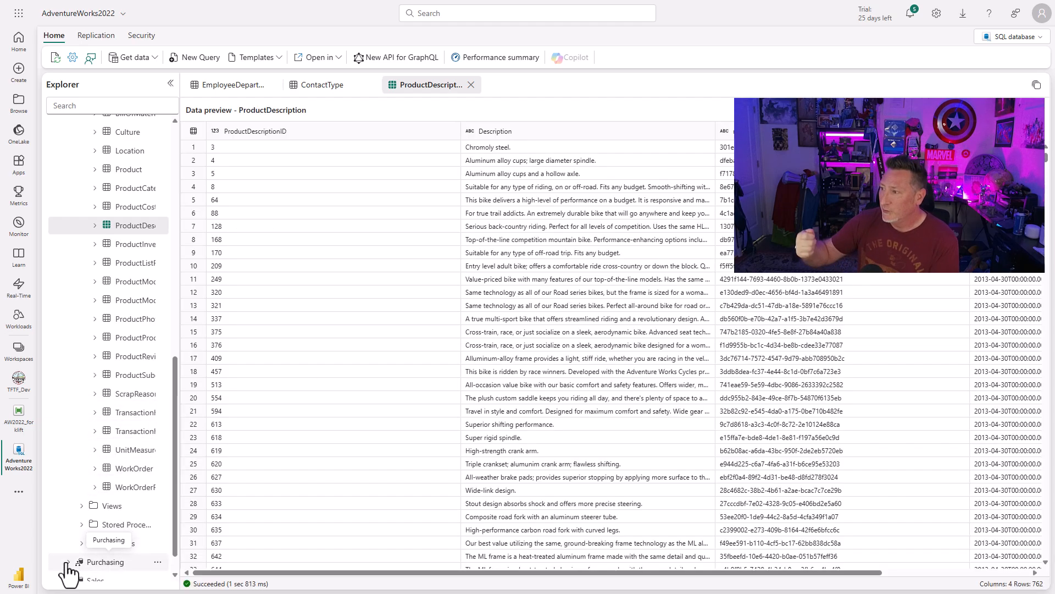
# Preview the data of the ShipMethod table in the Purchasing schema.
pyautogui.click(67, 562)
pyautogui.scroll(-2, 88, 544)
pyautogui.click(88, 482)
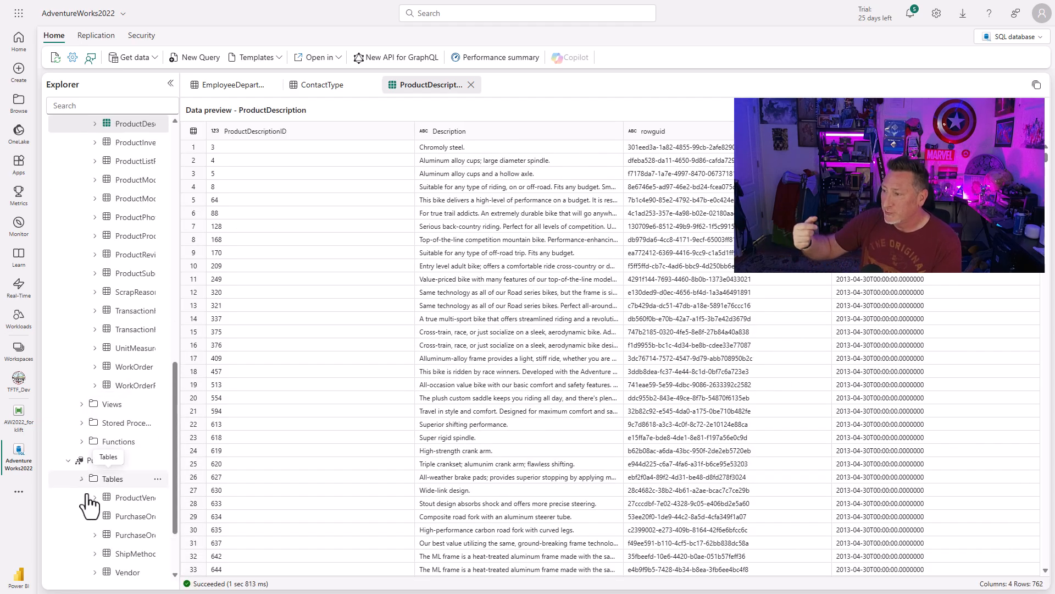
pyautogui.scroll(-2, 88, 503)
pyautogui.click(125, 462)
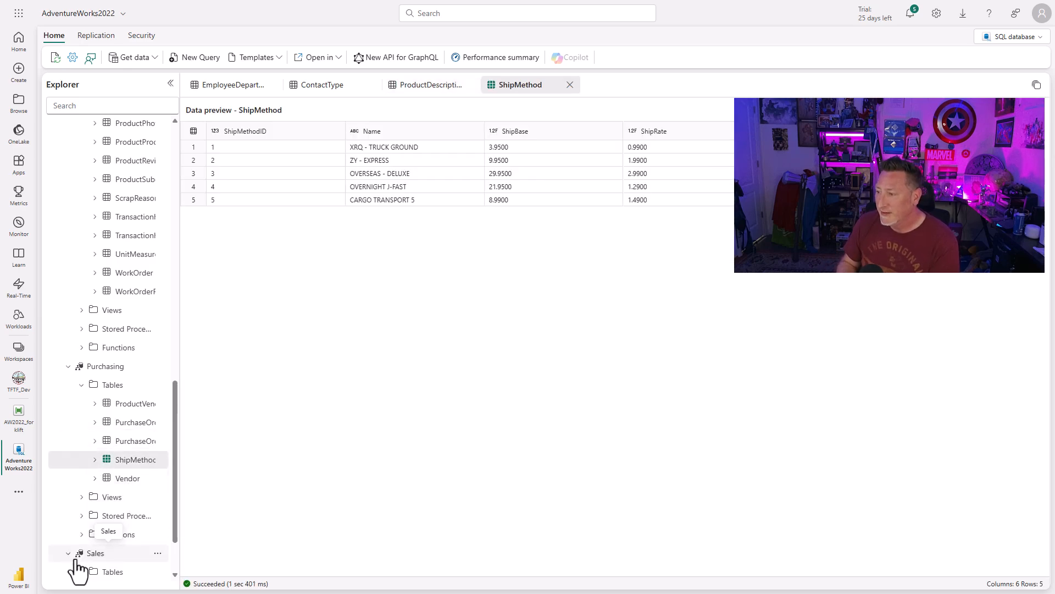
# Look through the Sales schema's tables and preview the data of SalesOrderDetail.
pyautogui.click(83, 571)
pyautogui.scroll(-6, 121, 511)
pyautogui.scroll(2, 125, 513)
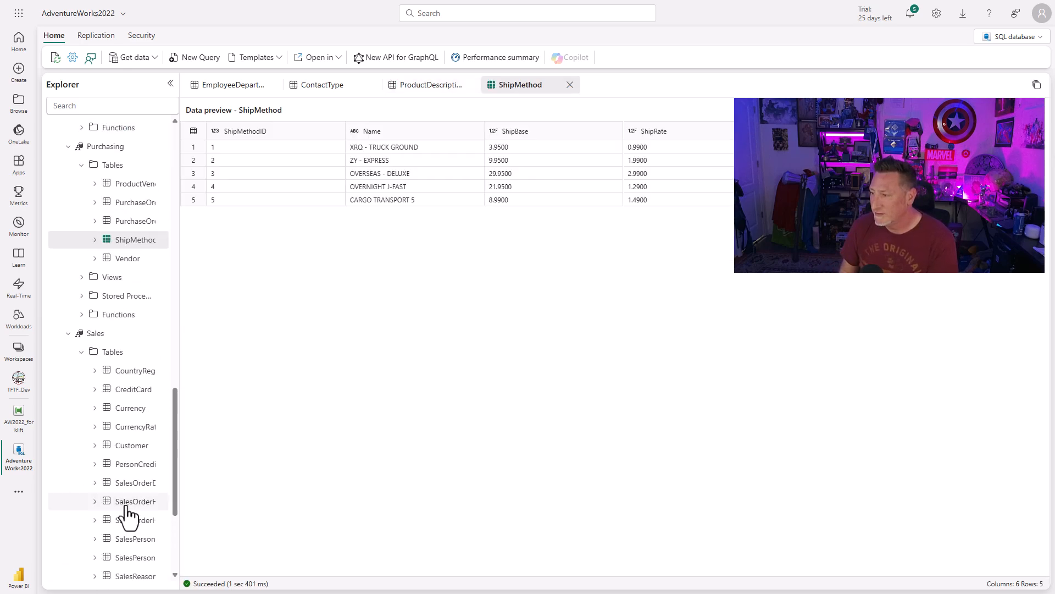
pyautogui.scroll(-2, 128, 517)
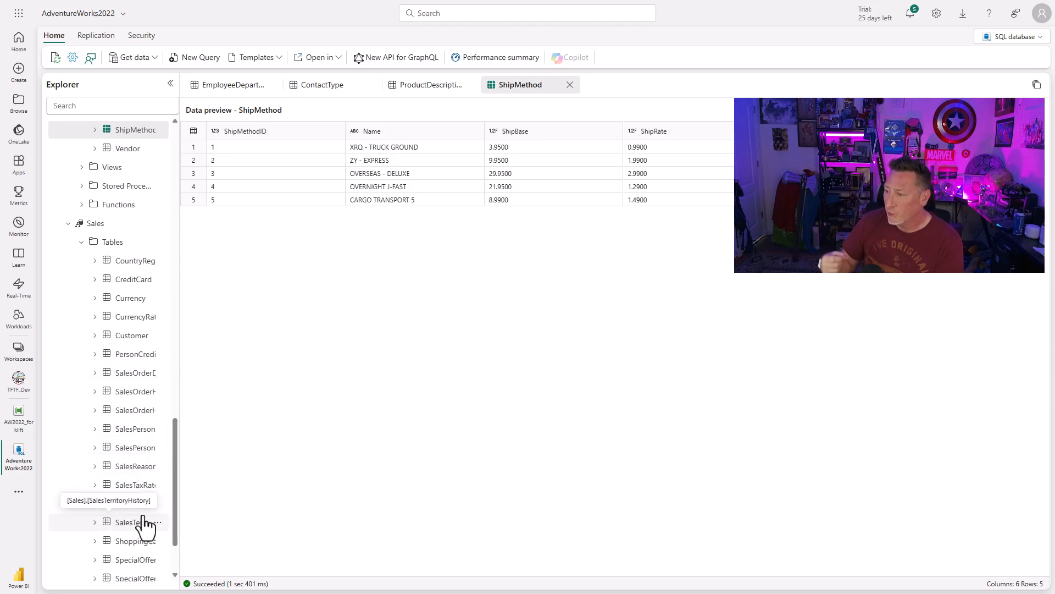
pyautogui.click(141, 374)
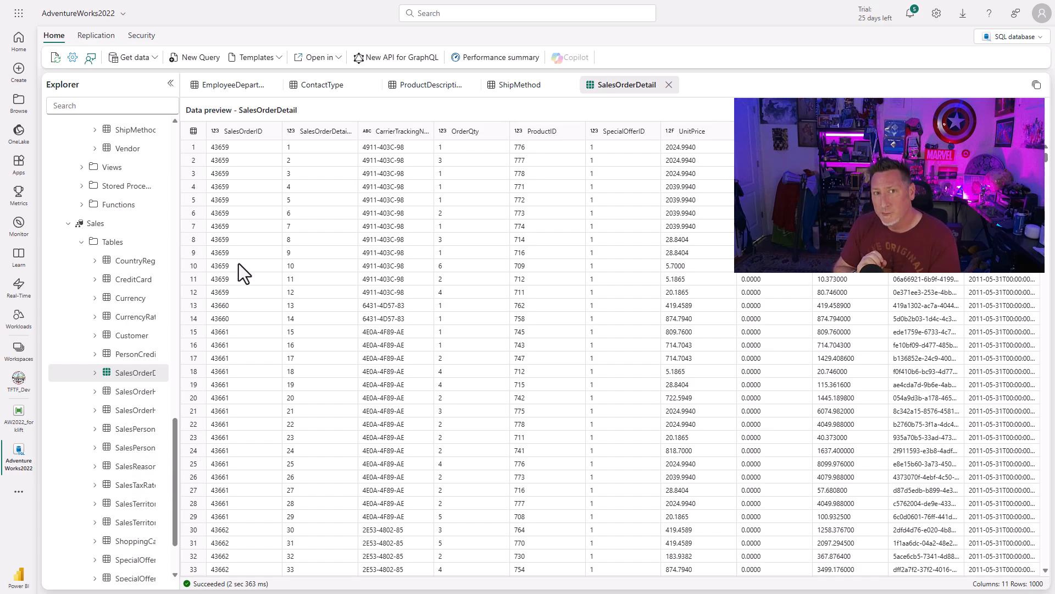
# Open the database's replication monitor and review the status and replicated rows of its tables.
pyautogui.click(96, 35)
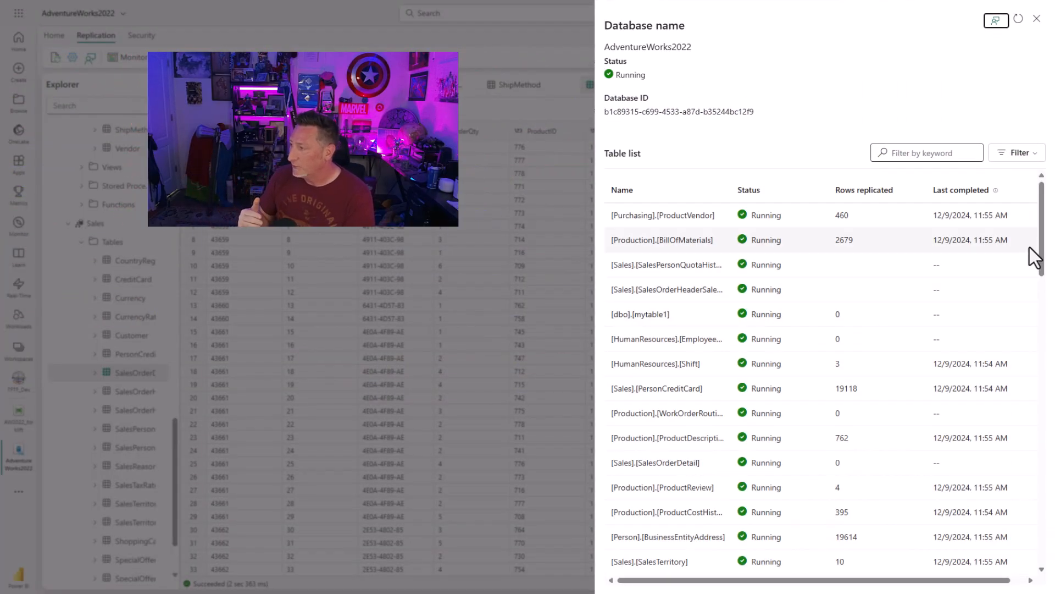
pyautogui.moveTo(1041, 213); pyautogui.dragTo(1044, 277)
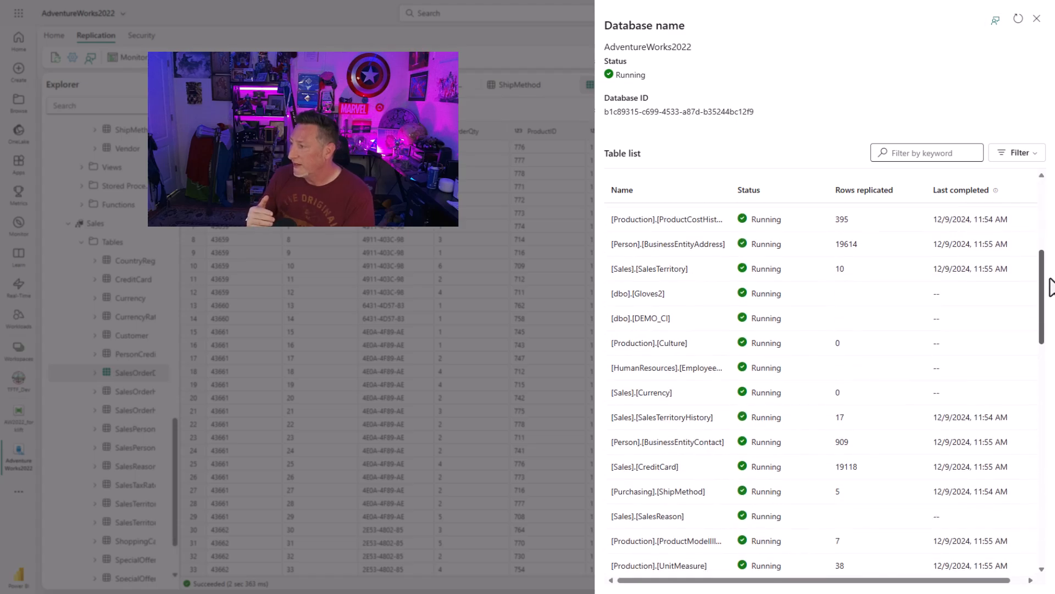